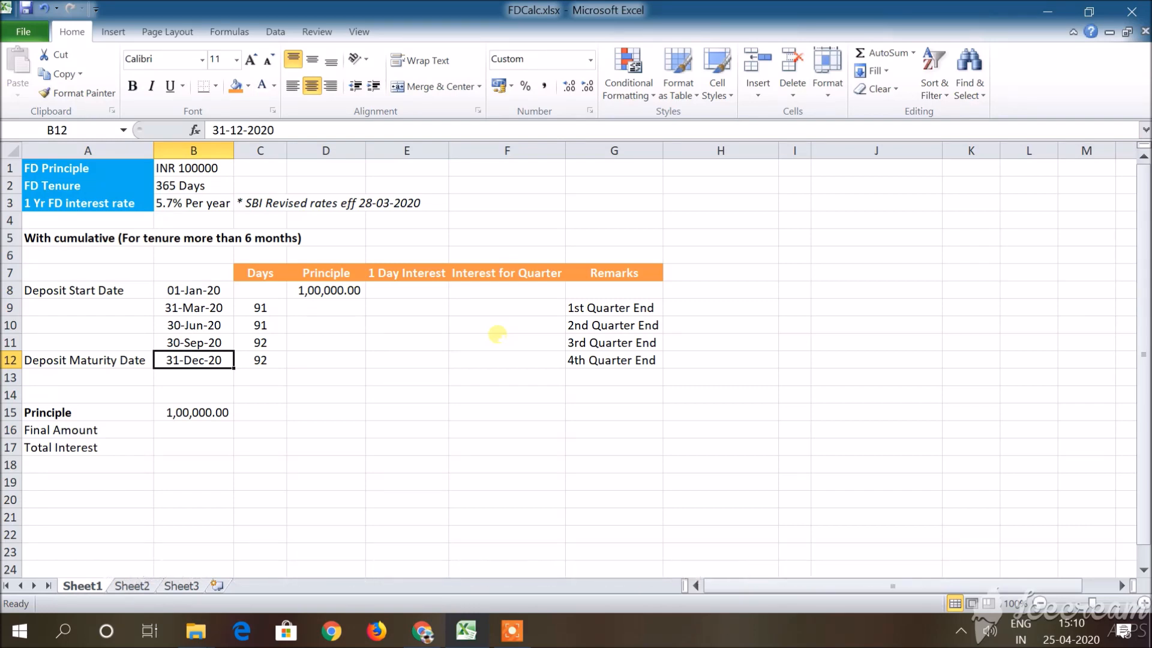
Change the FD Tenure value in B2 to 366 Days.
key(Up)
key(Up)
key(Up)
key(Up)
key(Up)
key(Up)
key(Up)
key(Up)
key(Up)
key(Up)
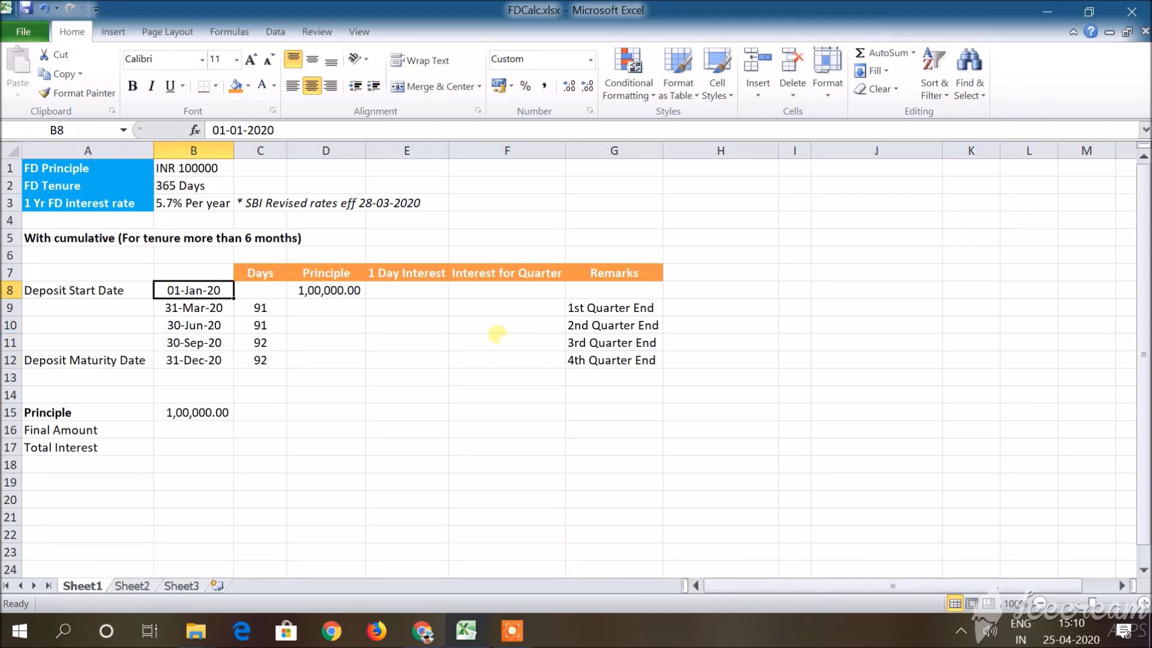
key(Up)
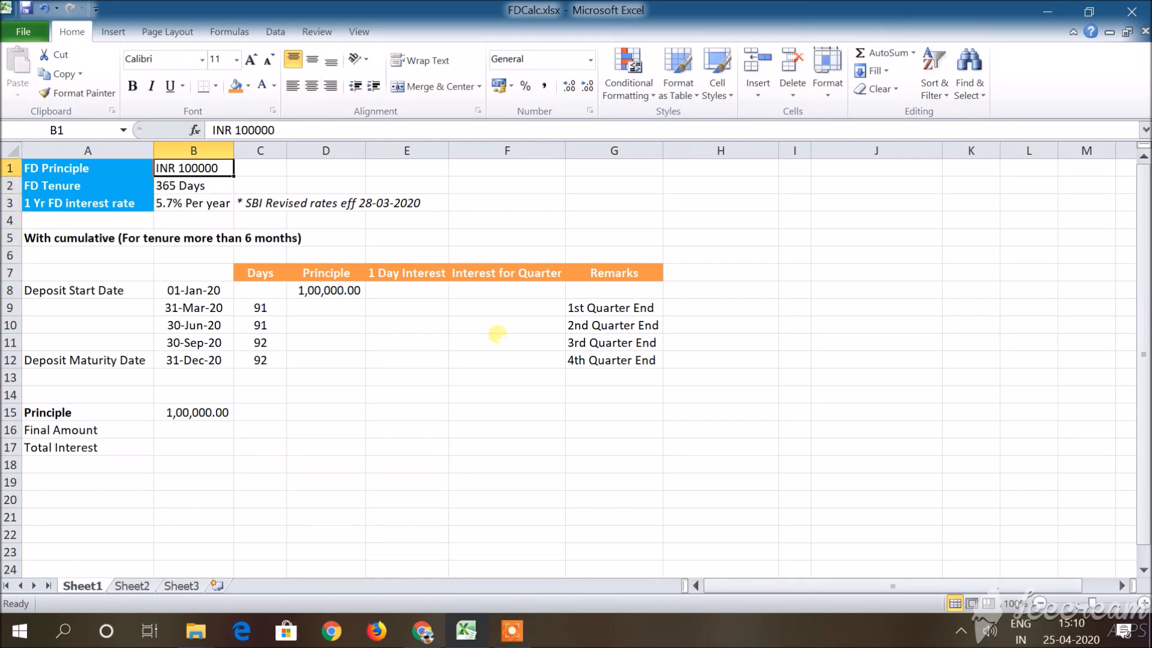
click(165, 186)
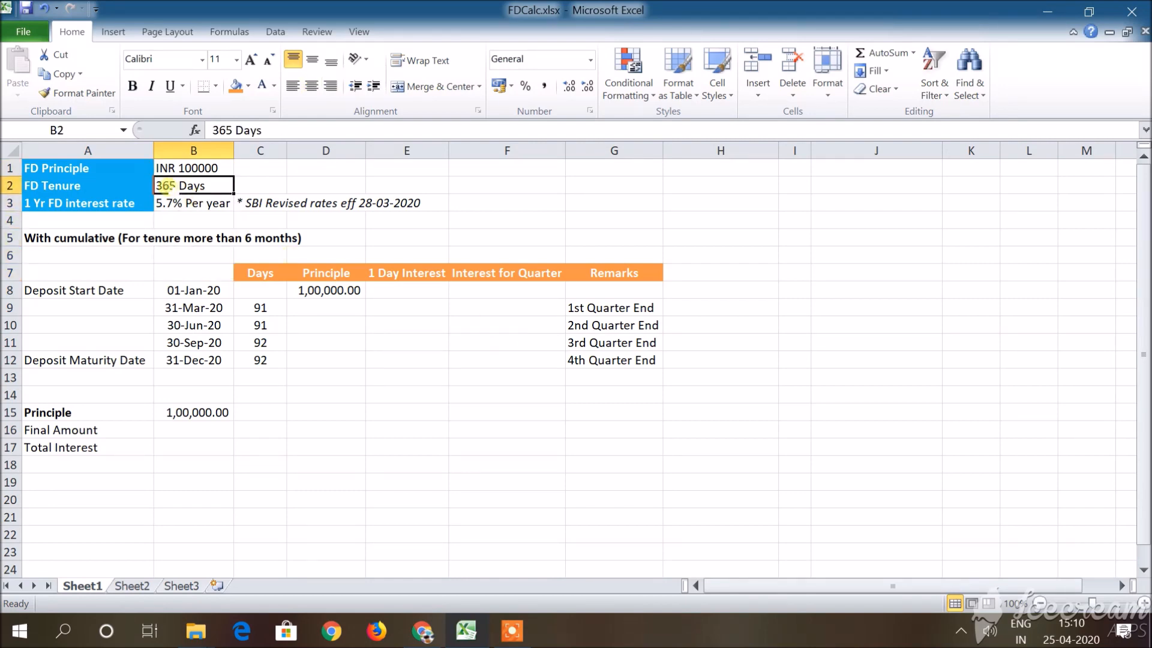
double_click(179, 187)
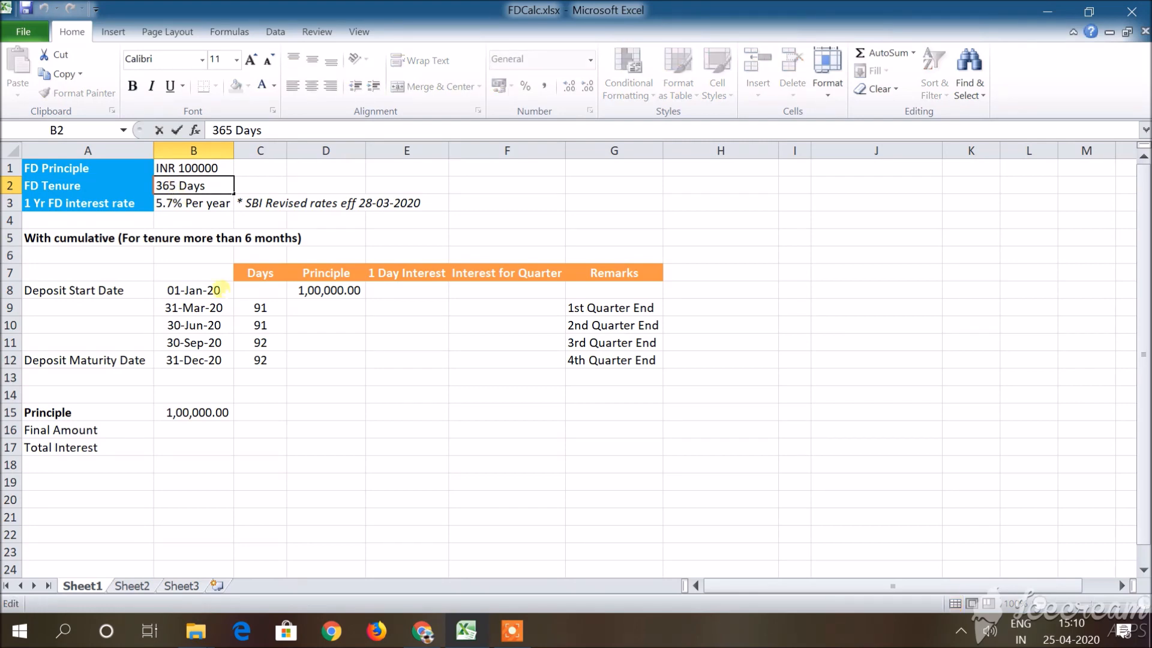
key(BackSpace)
text(6)
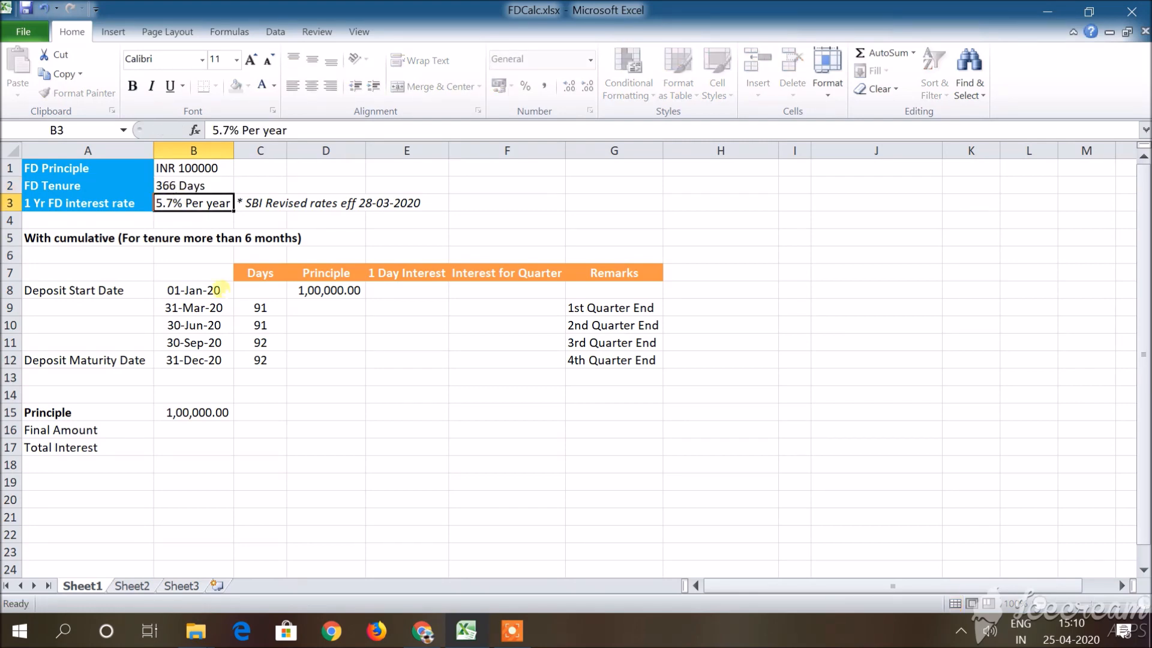
key(Return)
key(Up)
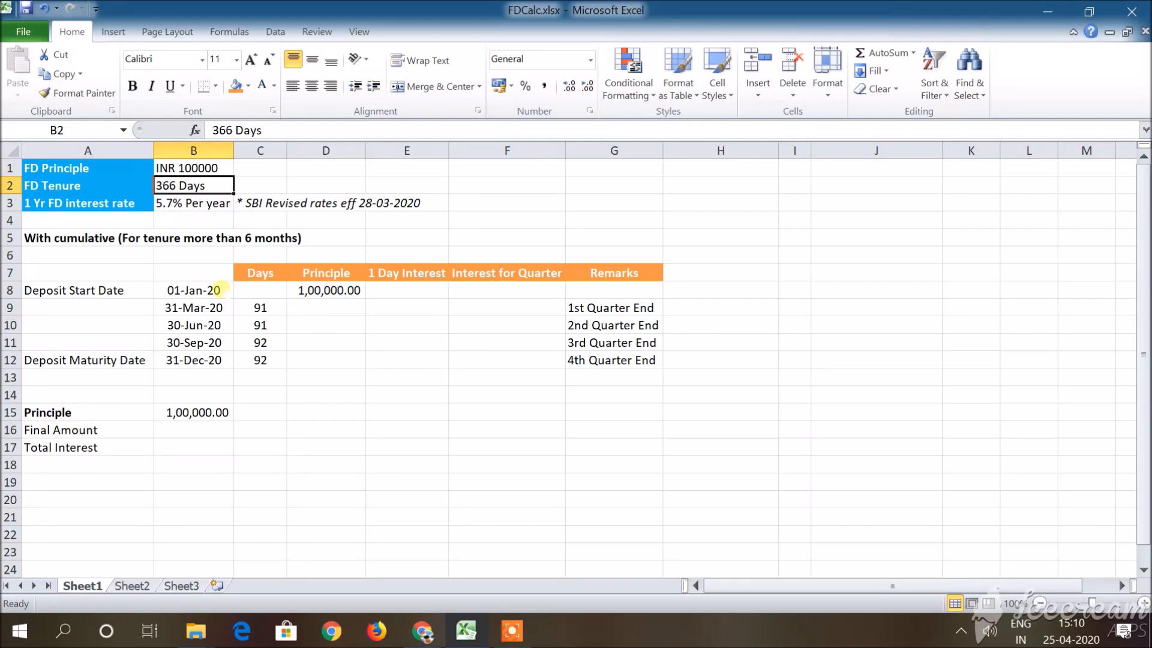
Check the 1-year FD interest rate against SBI's retail domestic term deposits page in Chrome, and return to the Excel workbook.
key(Down)
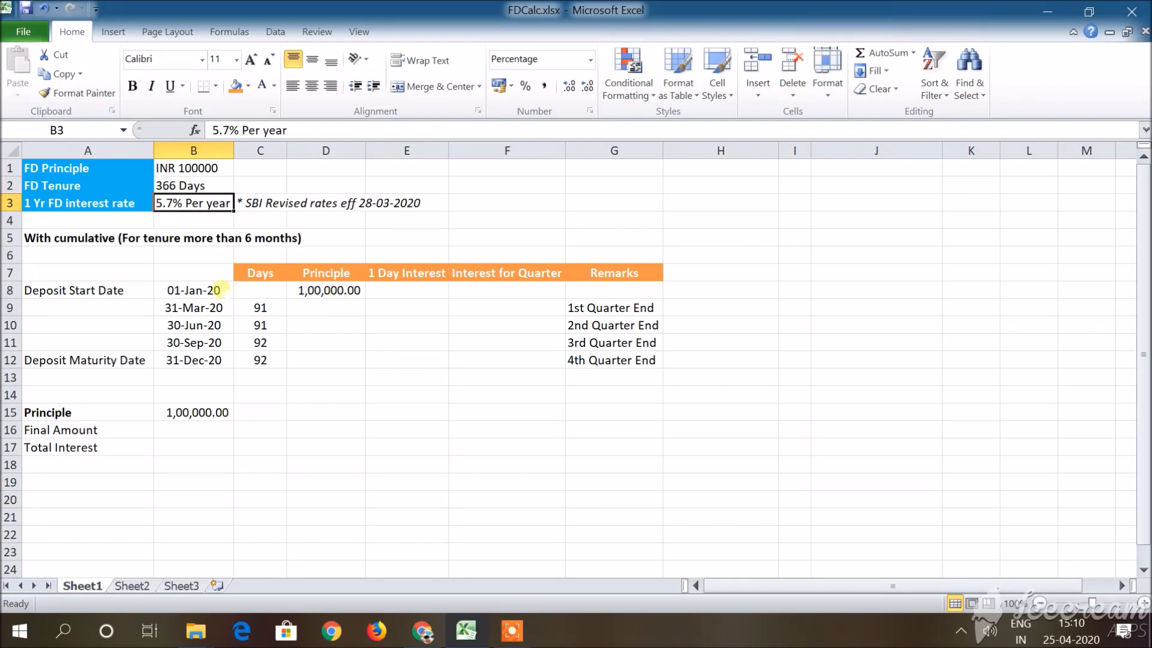
key(Left)
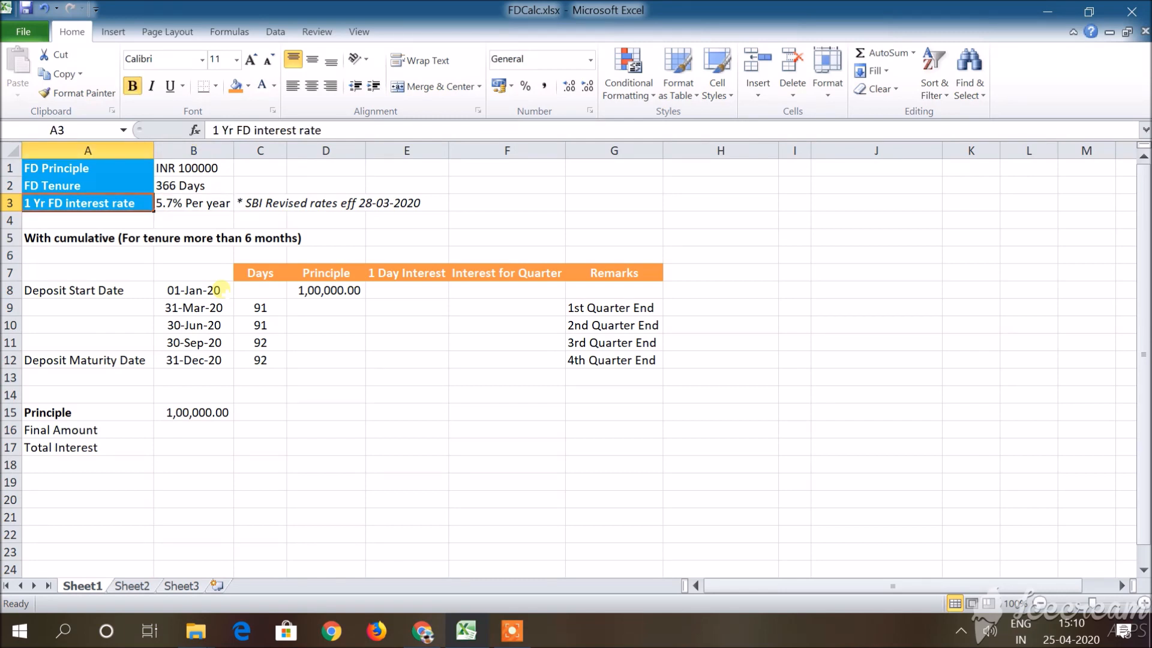
key(Right)
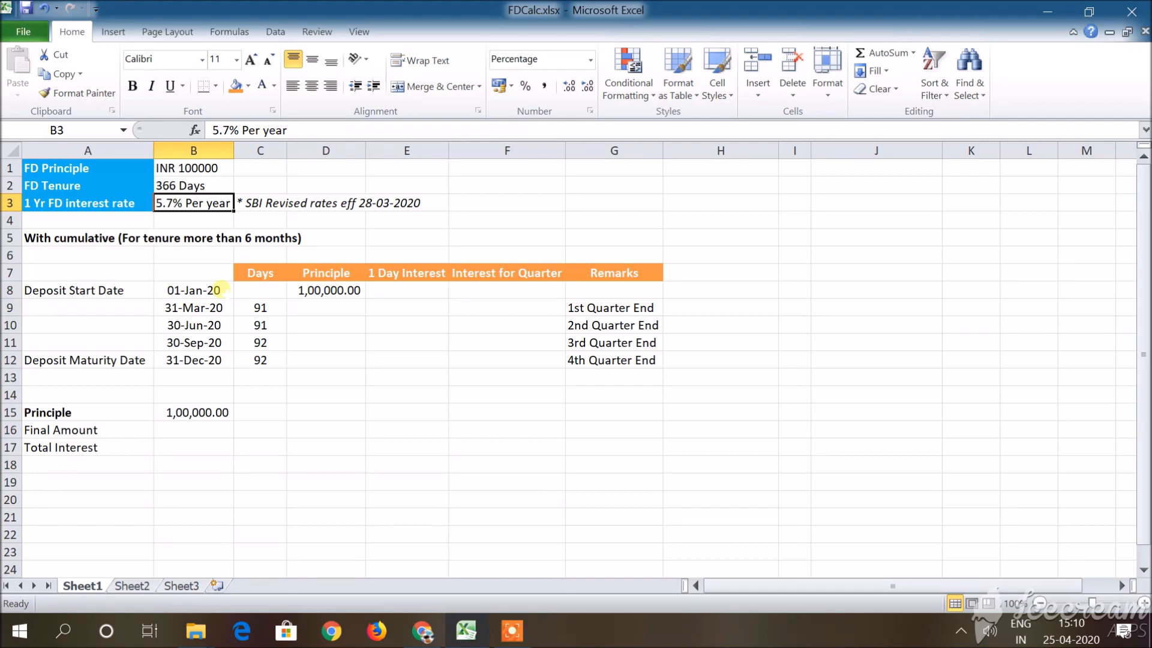
click(423, 631)
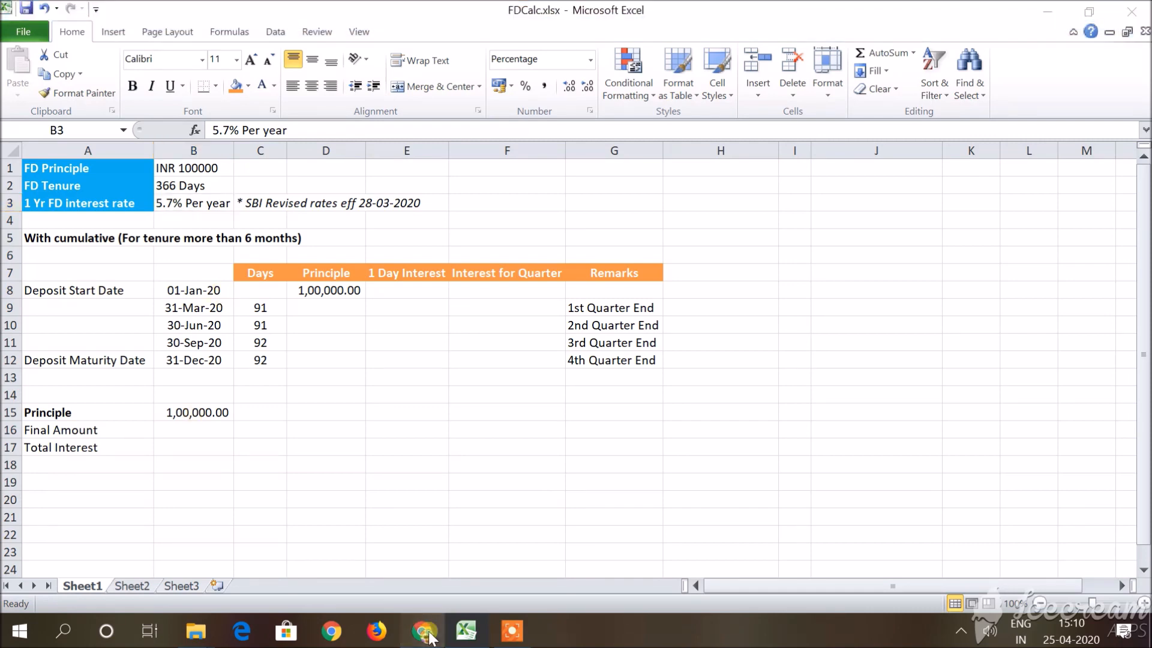
scroll(498, 302, up, 1)
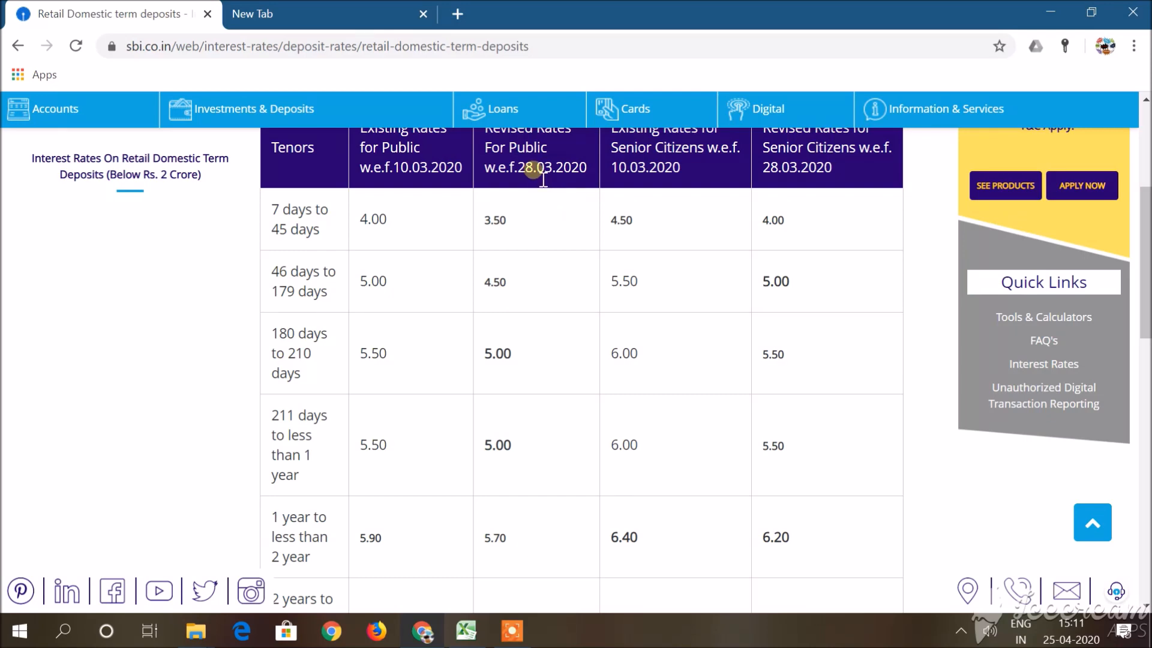
scroll(534, 174, down, 3)
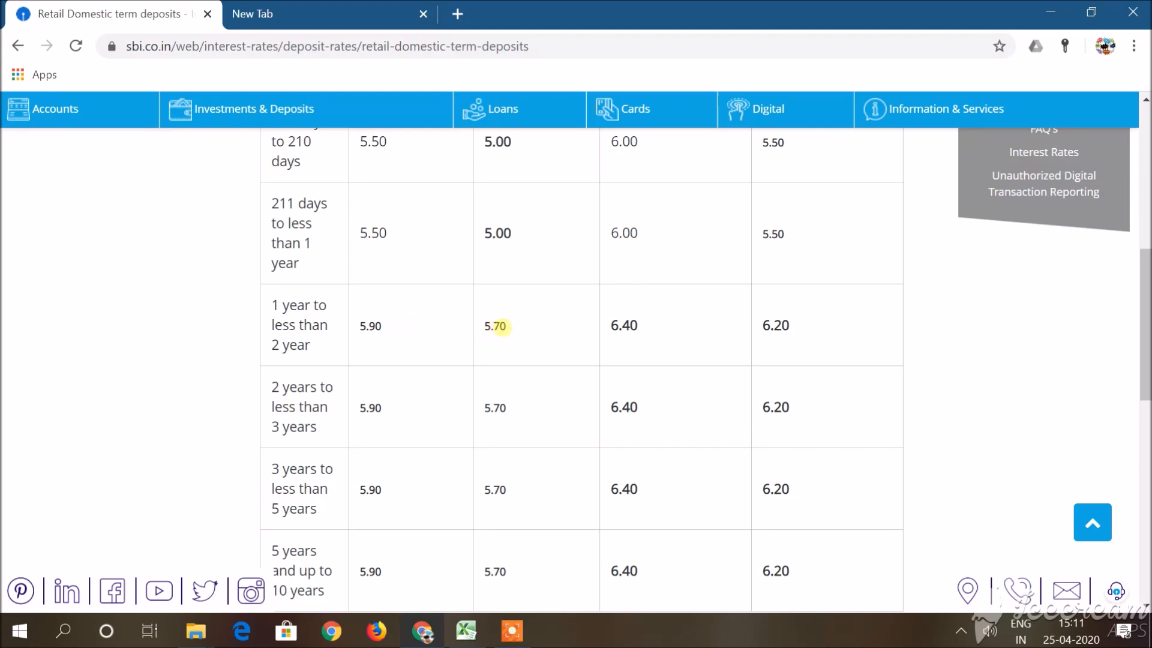
key(alt+Tab)
Review the cumulative section's heading and its deposit start, quarter-end and maturity dates in column B.
key(Down)
key(Down)
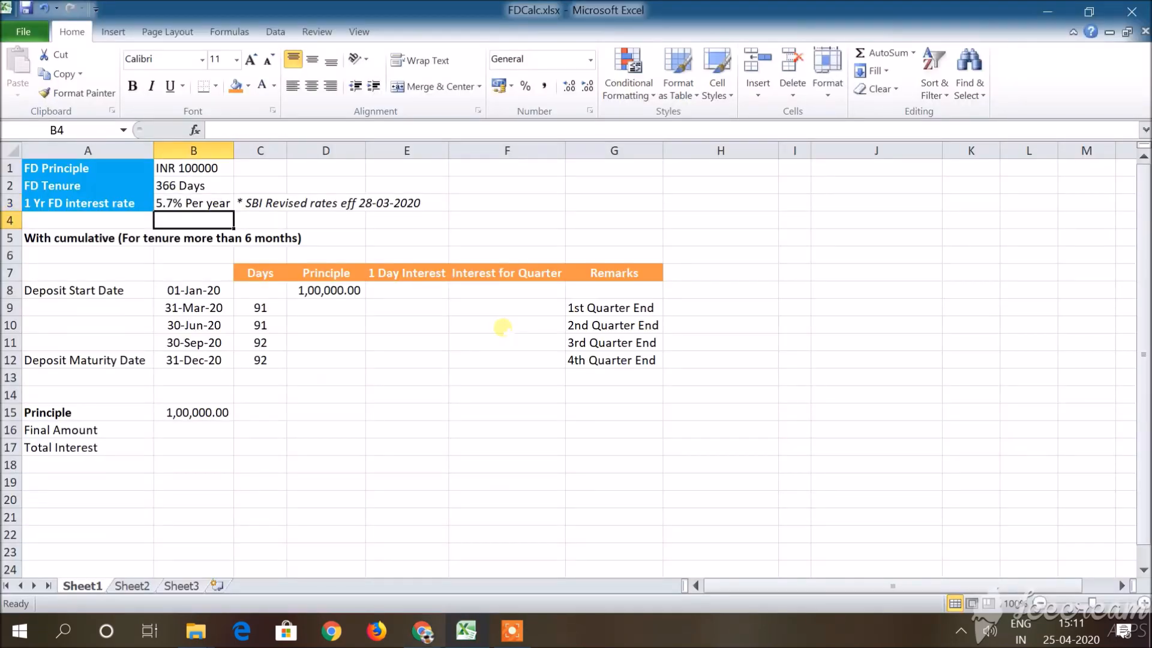
key(Left)
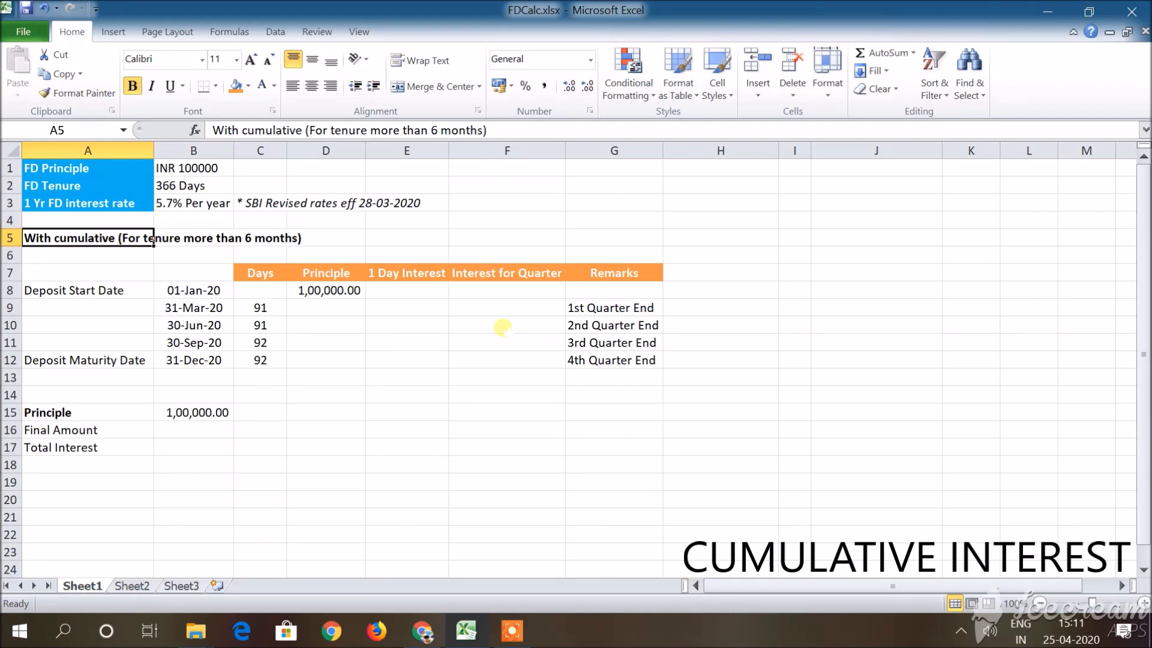
key(Down)
key(Down)
key(Down)
key(Right)
key(Down)
key(Down)
key(Down)
key(Down)
key(Up)
key(Up)
key(Up)
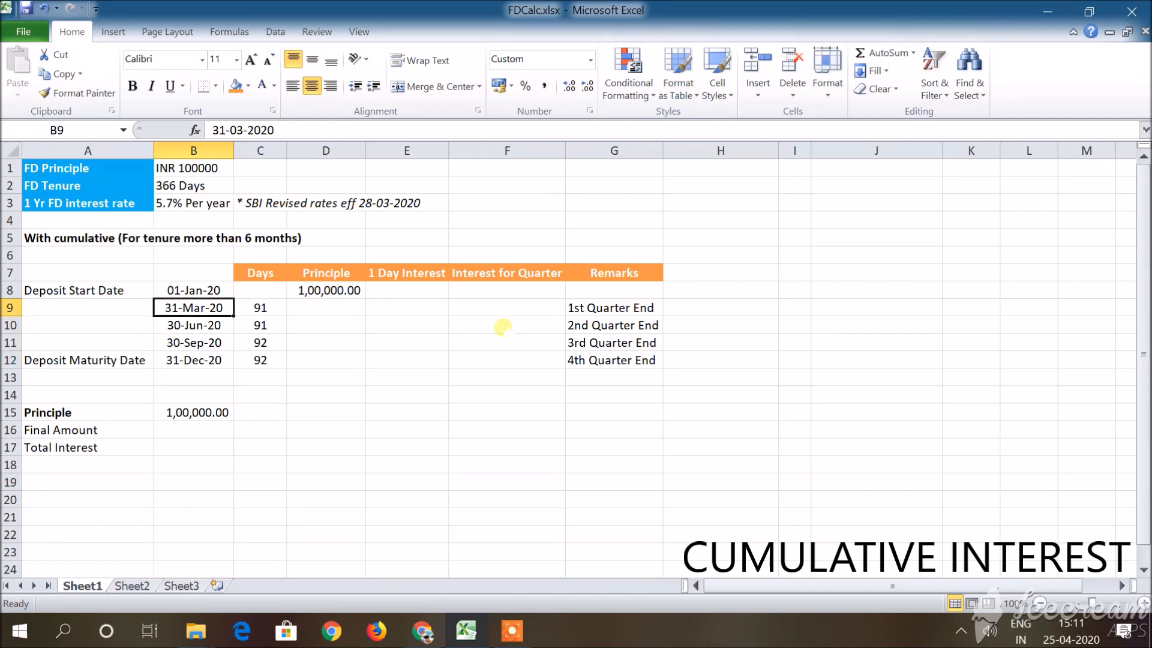
key(Down)
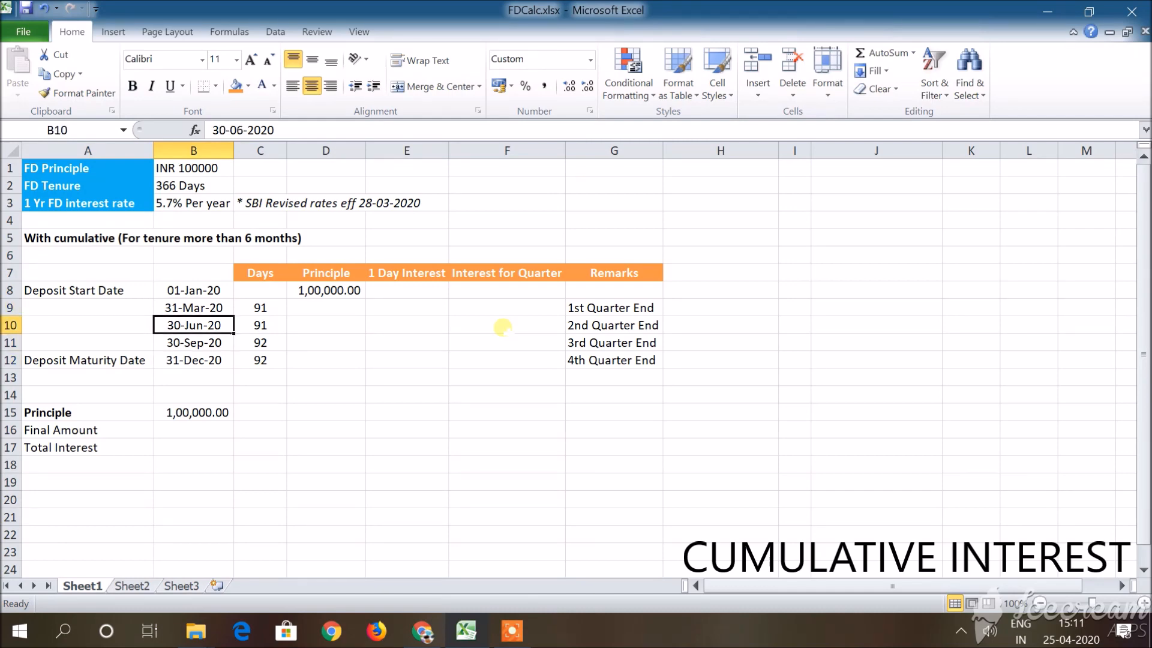
key(Down)
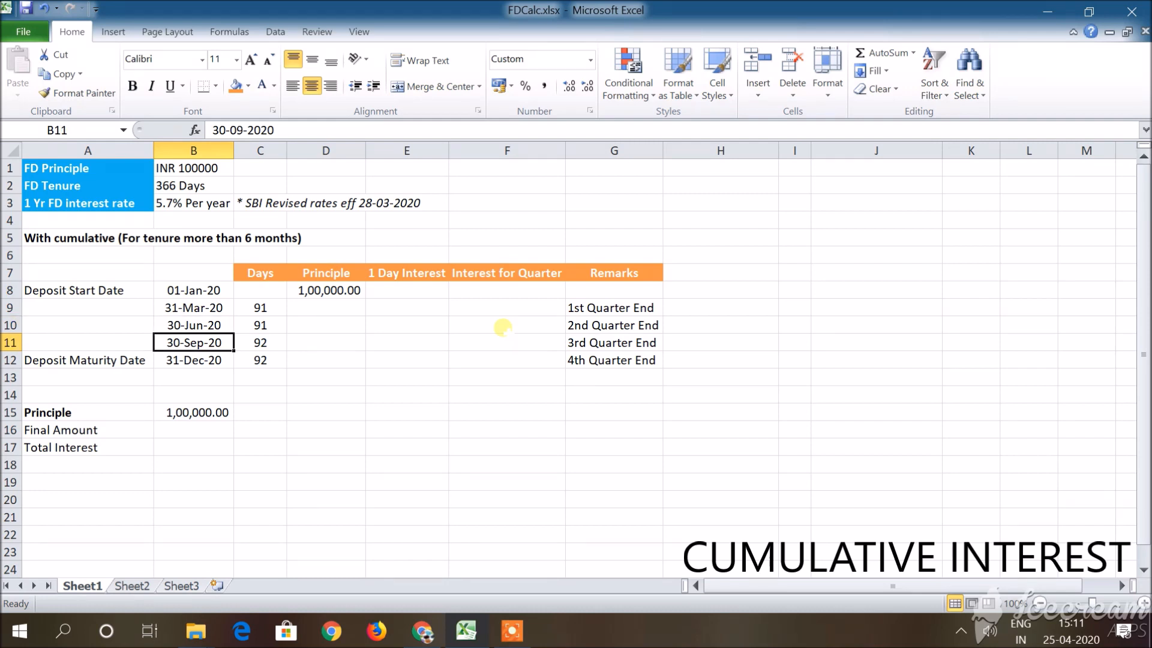
key(Down)
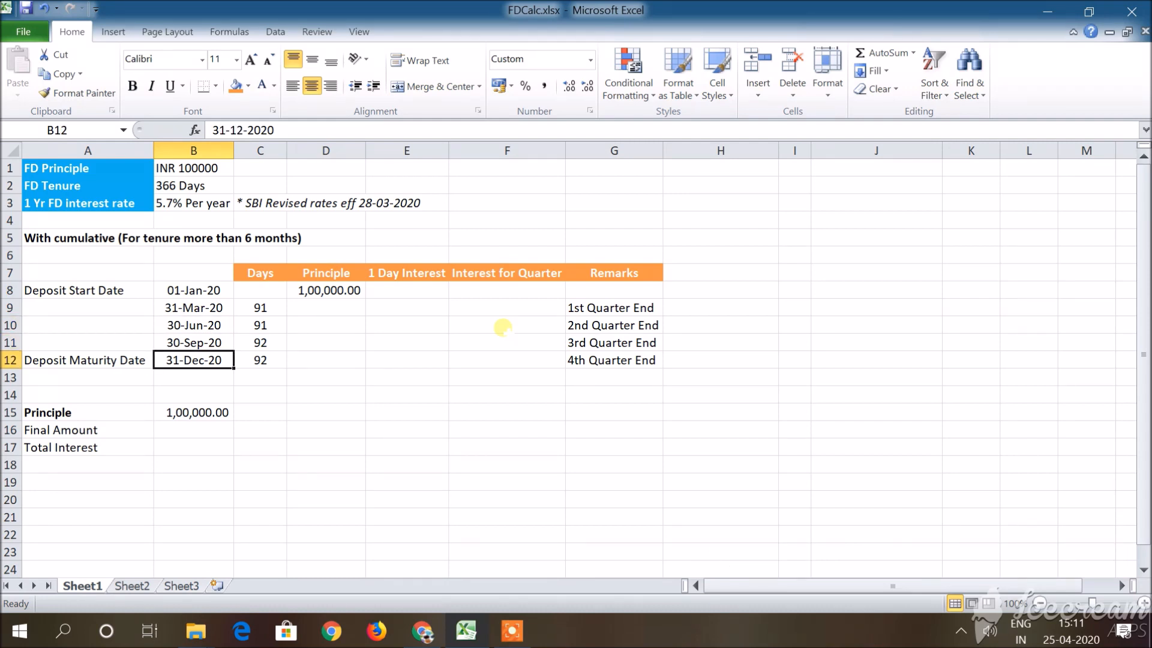
Examine the number of days listed for the first quarter beside its end date.
key(Right)
key(Right)
key(Up)
key(Up)
key(Up)
key(Up)
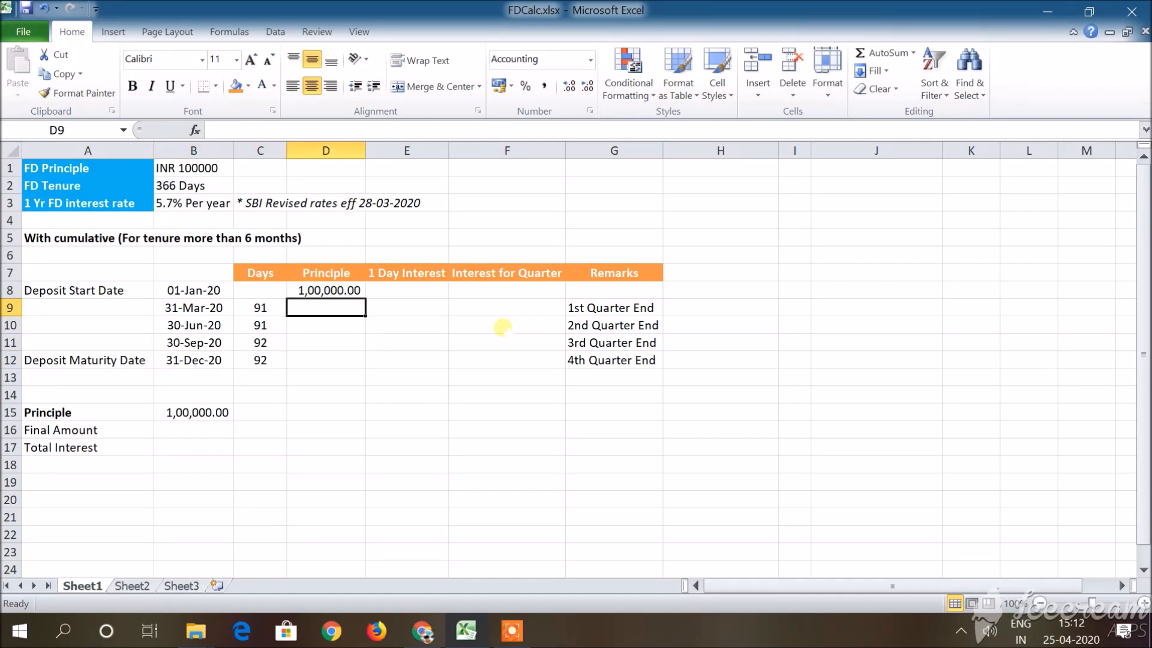
key(Down)
key(Left)
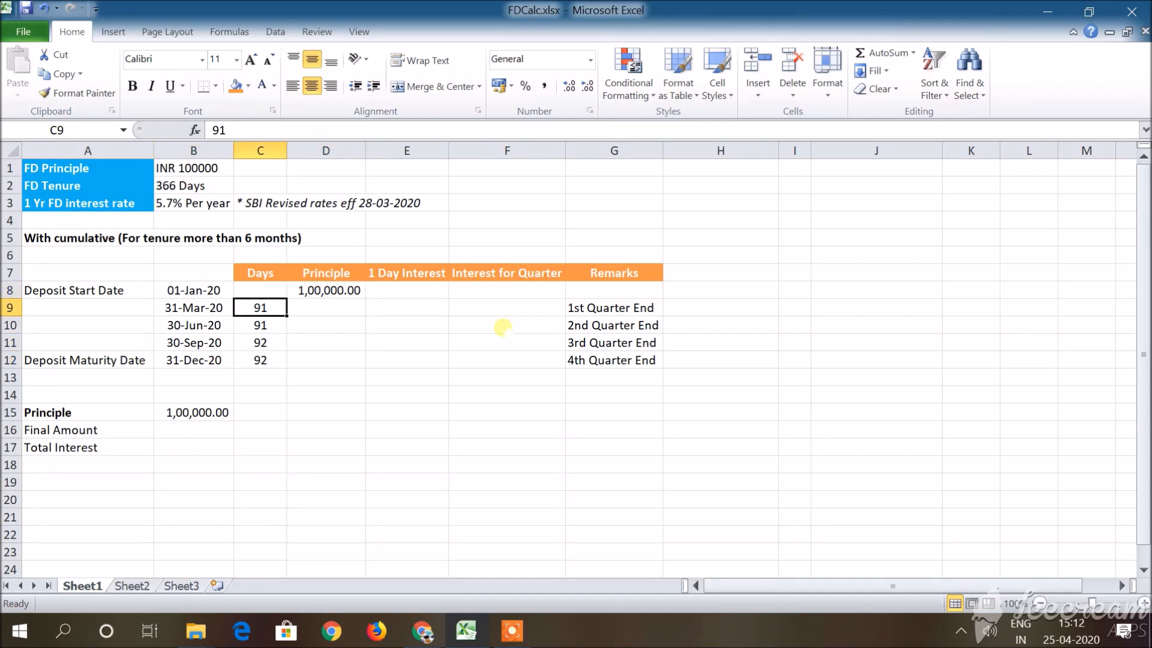
key(Left)
Enter the month labels Jan, Feb and Mar in cells J3 to J5.
key(Right)
key(Right)
key(Right)
key(Right)
key(Right)
key(Right)
key(Right)
key(Up)
key(Up)
key(Up)
key(Up)
key(Up)
key(Up)
key(Right)
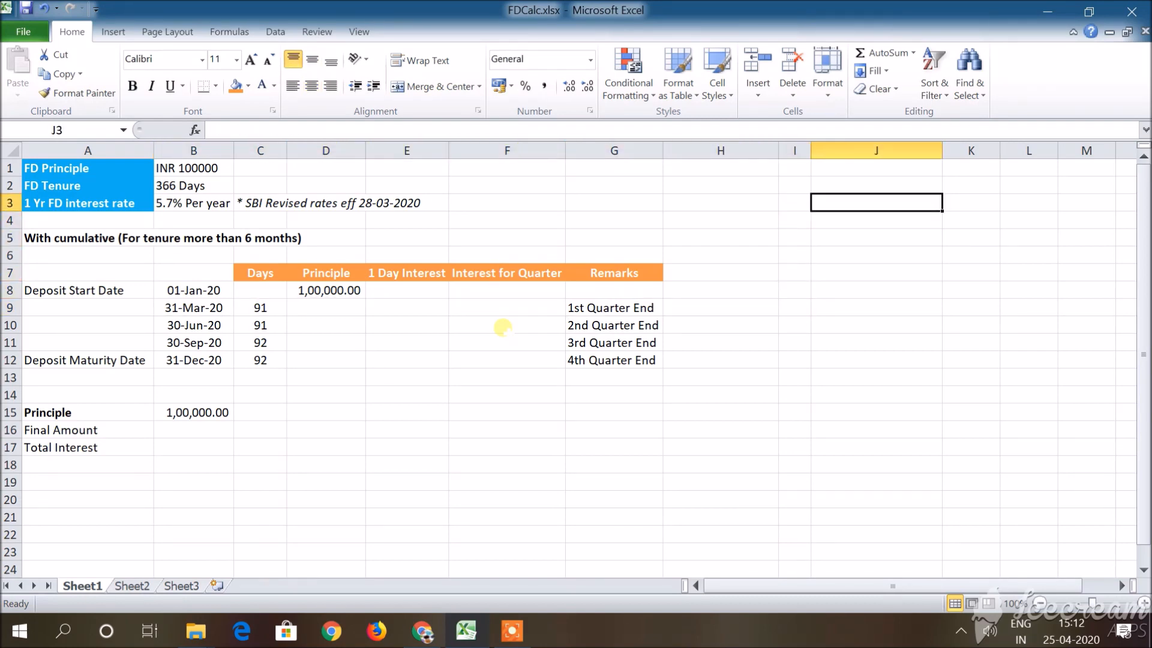
text(Jan)
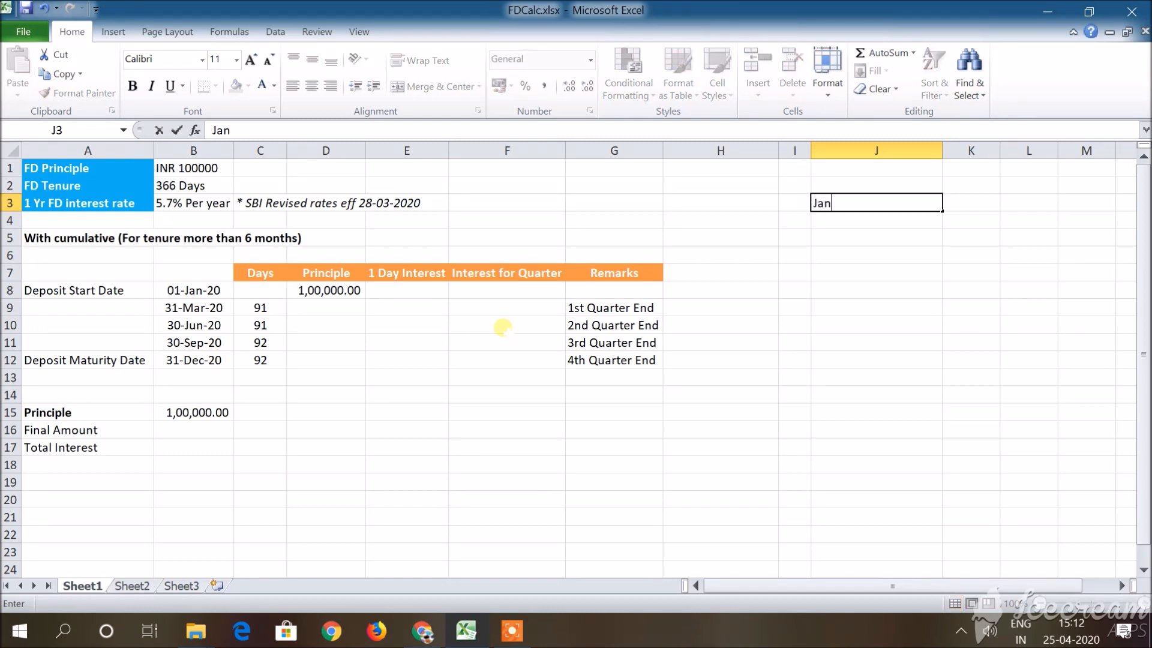
key(Return)
text(Feb)
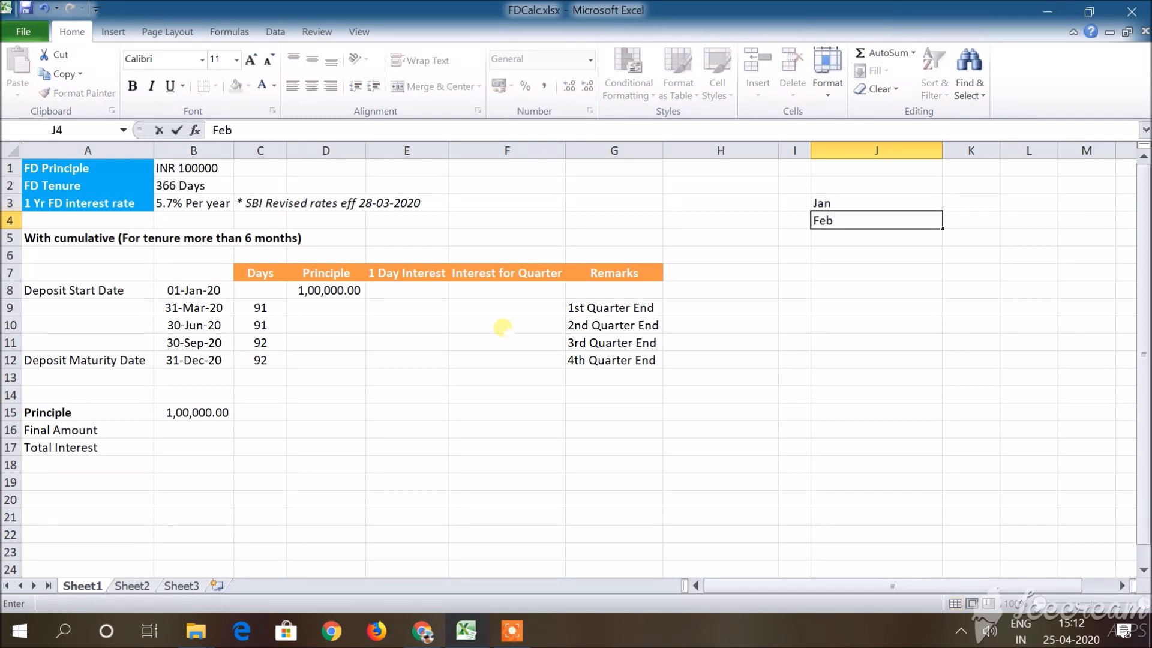
key(Return)
text(Mar)
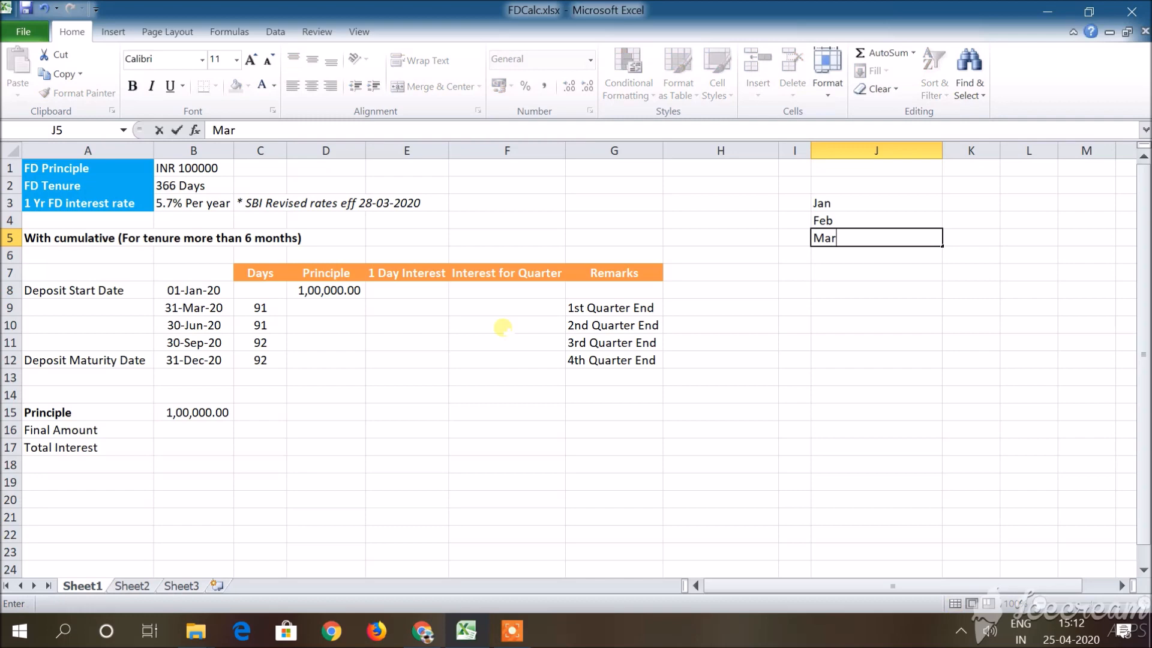
Enter 31, 29 and 31 days beside Jan, Feb and Mar in K3:K5 and total them in K6.
key(Tab)
key(Up)
key(Up)
text(31)
key(Return)
text(29)
key(Return)
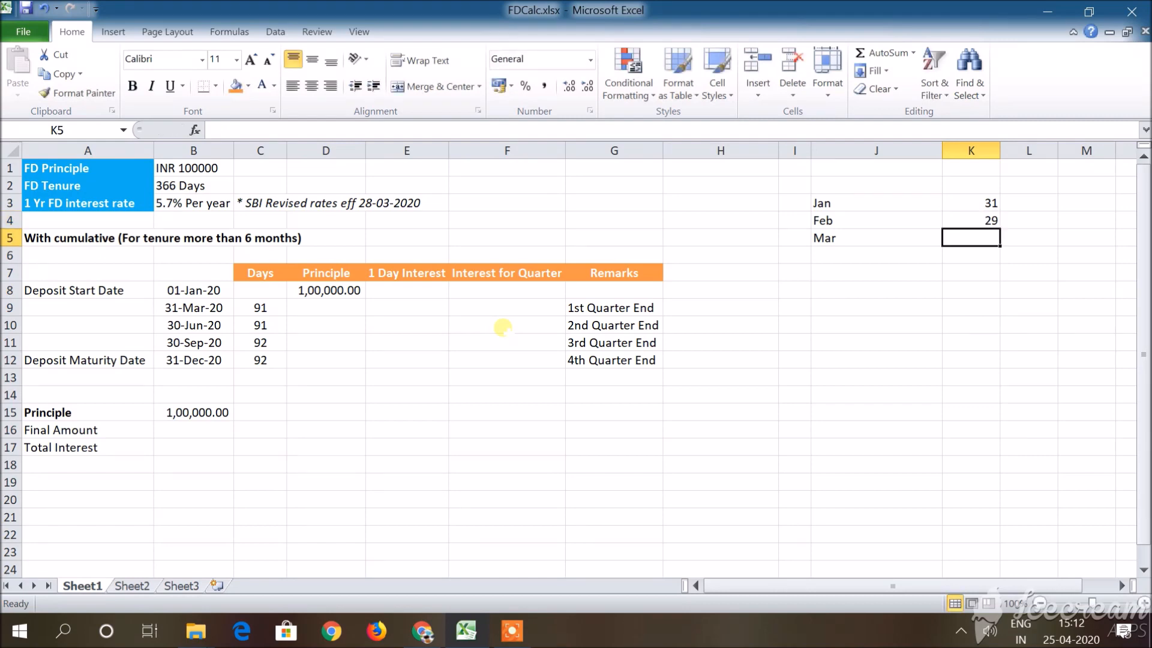
text(31)
key(Return)
key(Up)
key(Return)
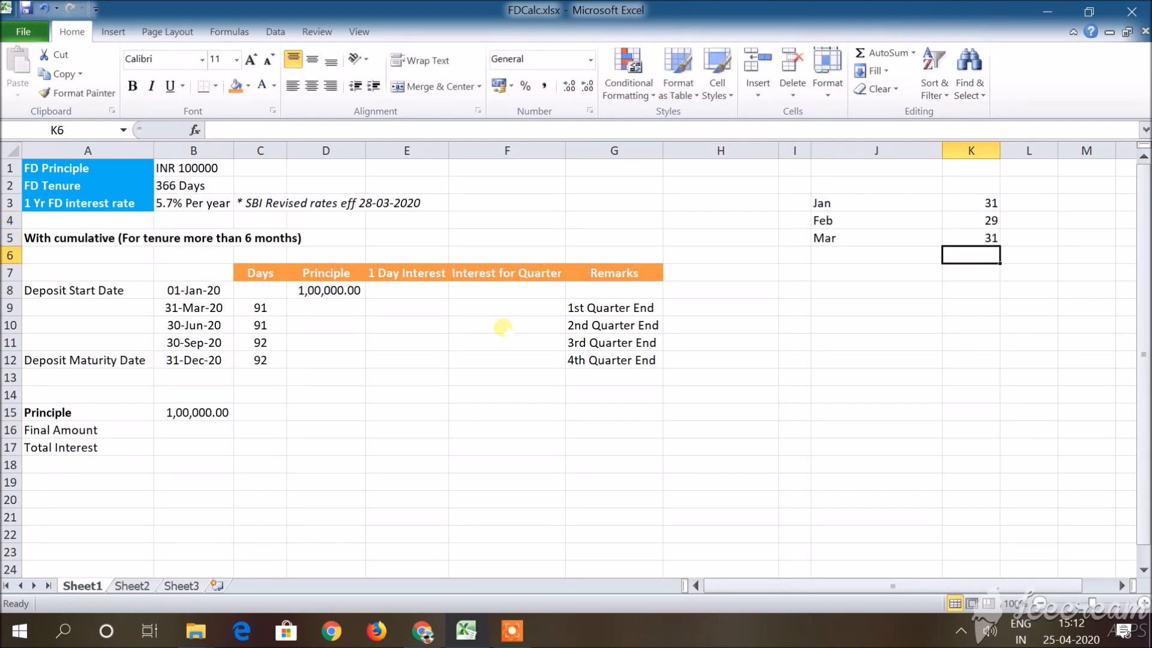
key(alt+equal)
key(Return)
Clear the month day counts and their total from K3:K6.
key(Up)
key(shift+Up)
key(shift+Up)
key(shift+Up)
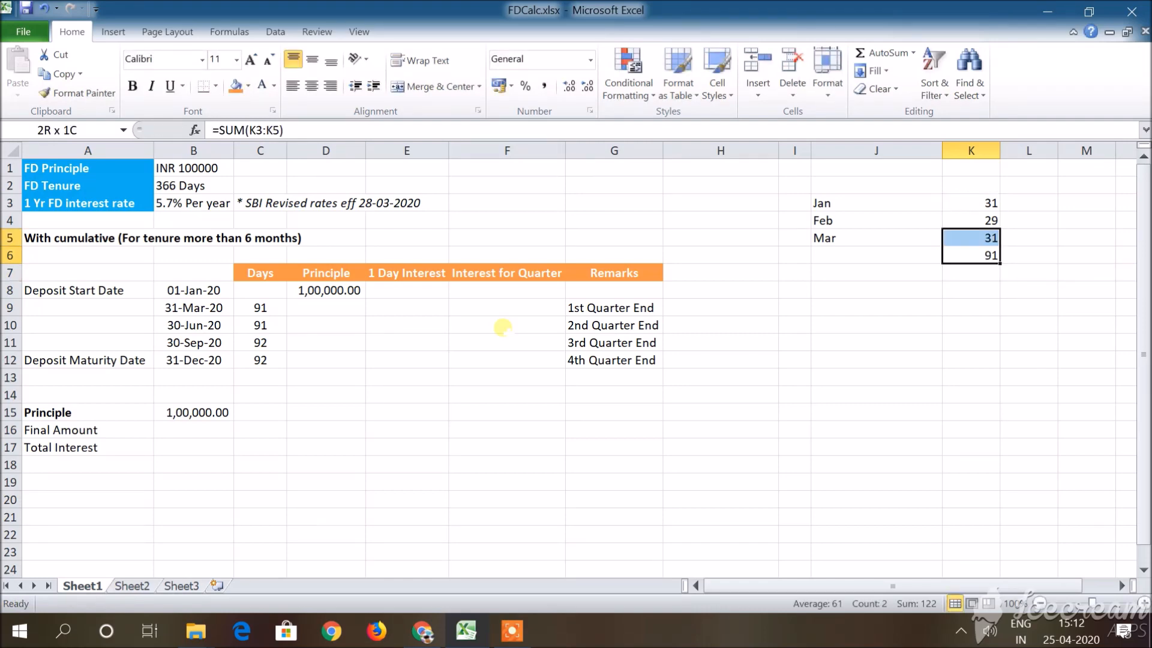
key(Delete)
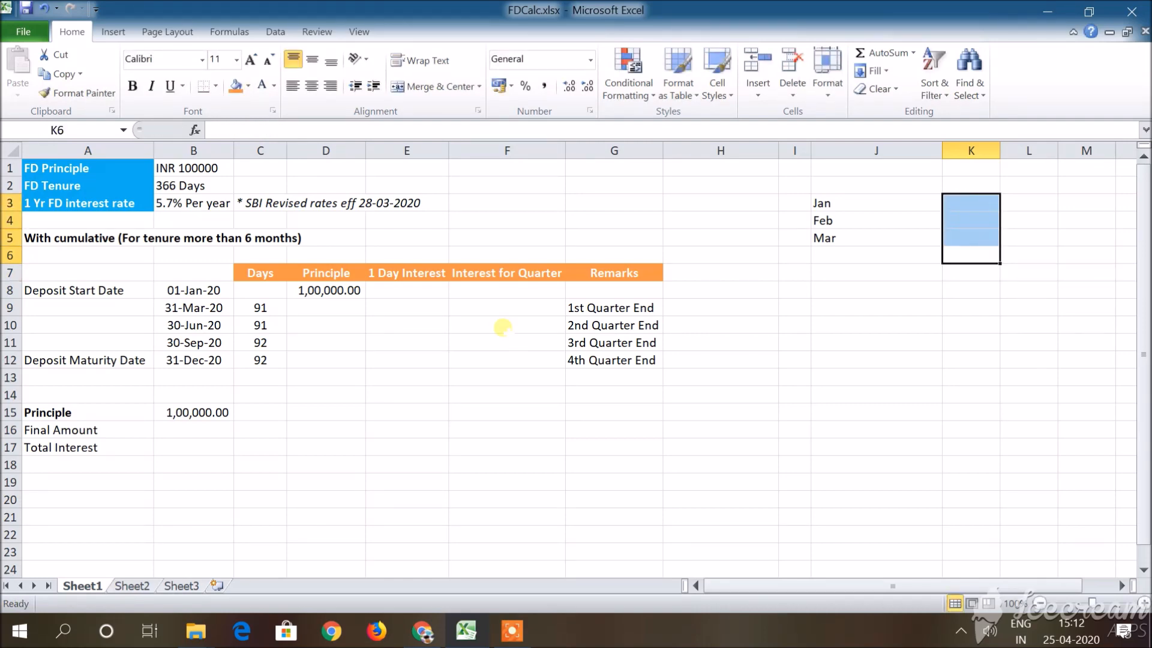
Calculate the first quarter's 1 Day Interest in E9 with the formula =D8*5.7/100/366.
key(Down)
key(Down)
key(Left)
key(Left)
key(Left)
key(Left)
key(Left)
key(Left)
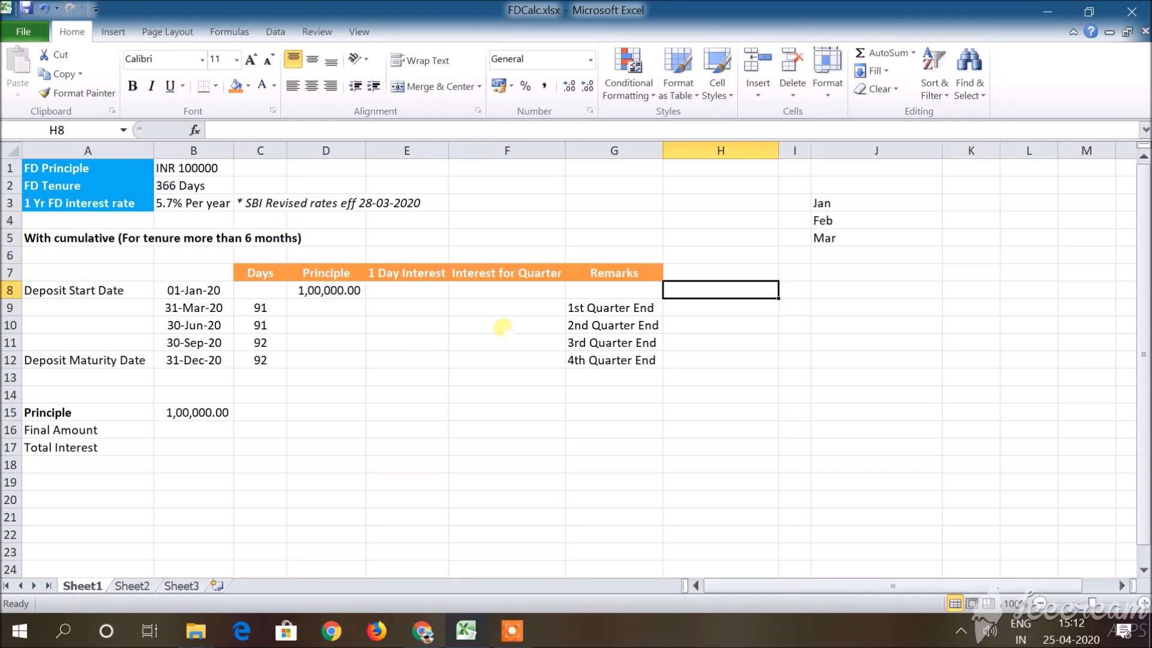
key(Down)
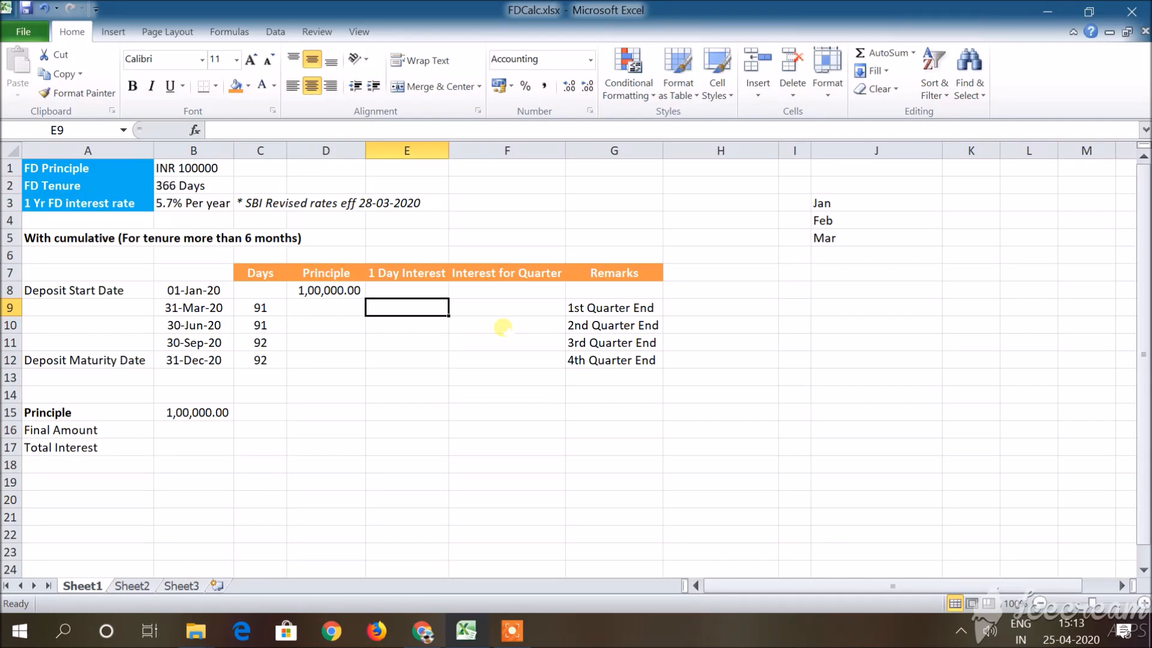
text(=)
key(Left)
key(Up)
text(*)
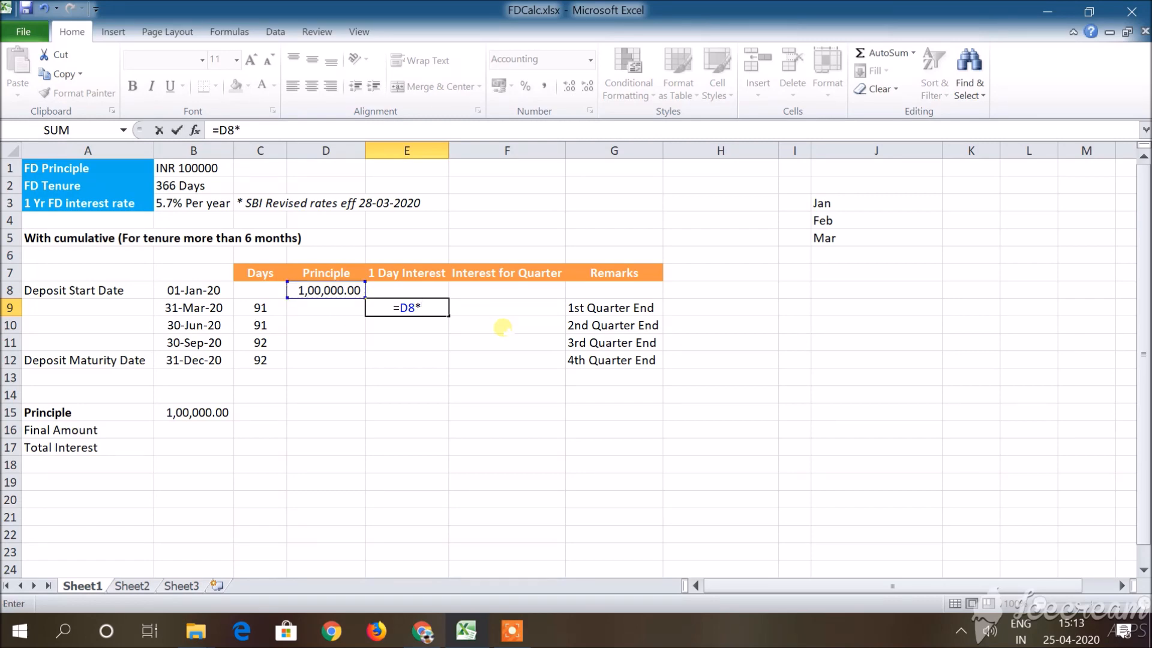
text(5.7/100)
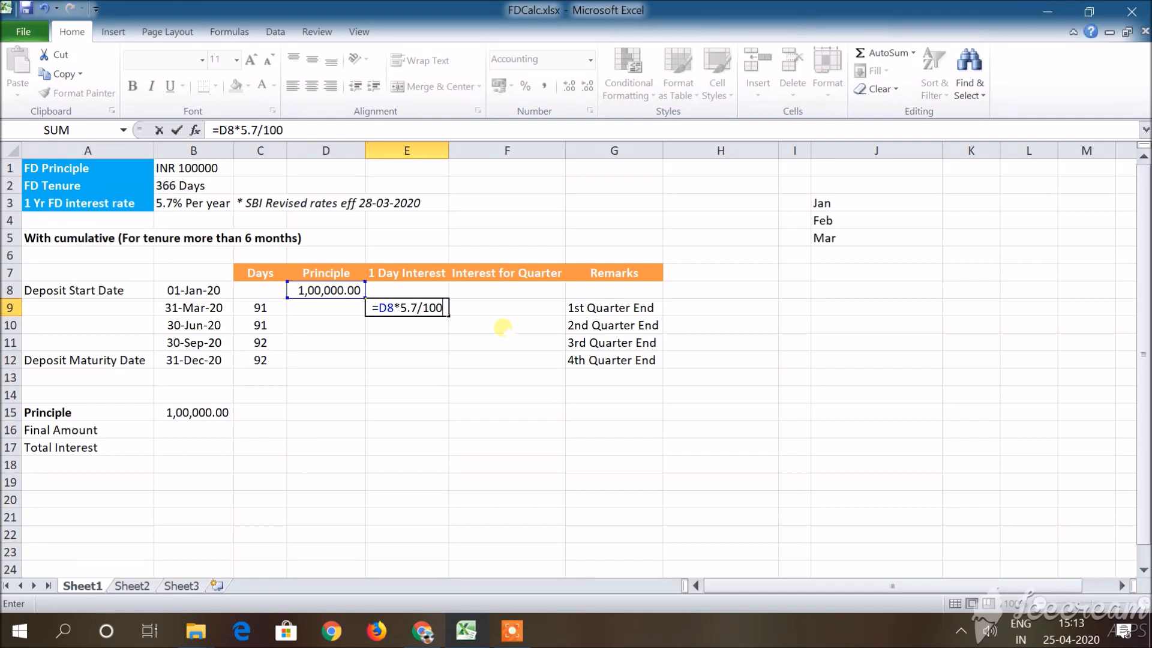
text(/366)
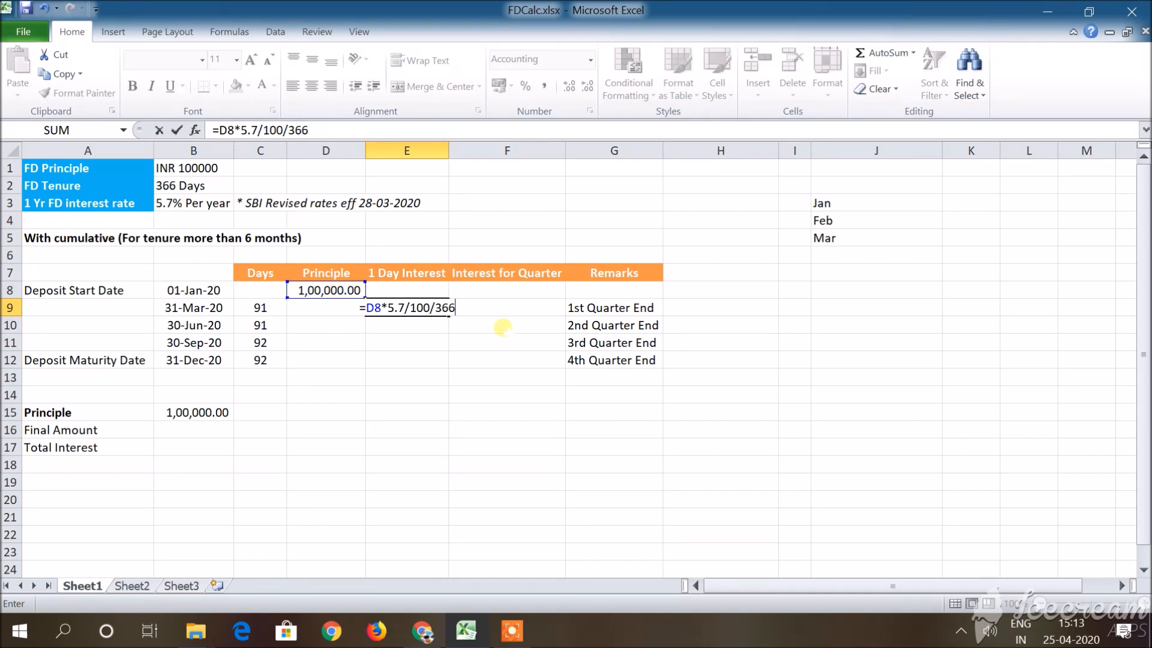
key(ctrl+Return)
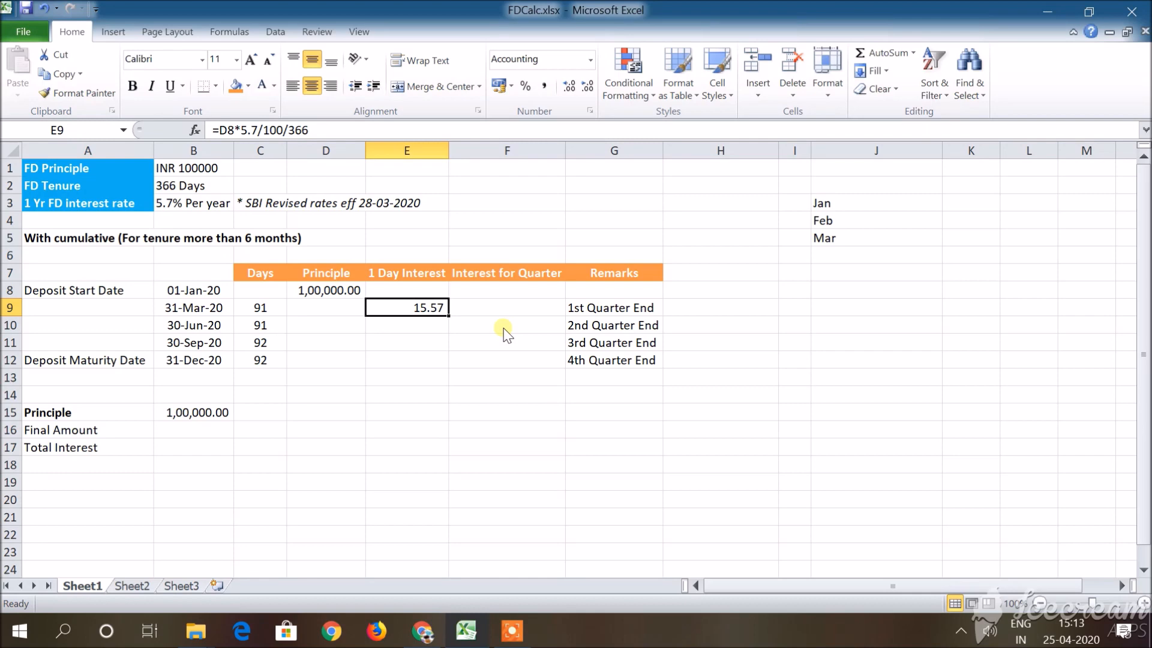
Calculate the first quarter's Interest for Quarter in F9 with the formula =E9*C9.
key(Right)
text(=)
key(Left)
text(*)
key(Left)
key(Left)
key(Left)
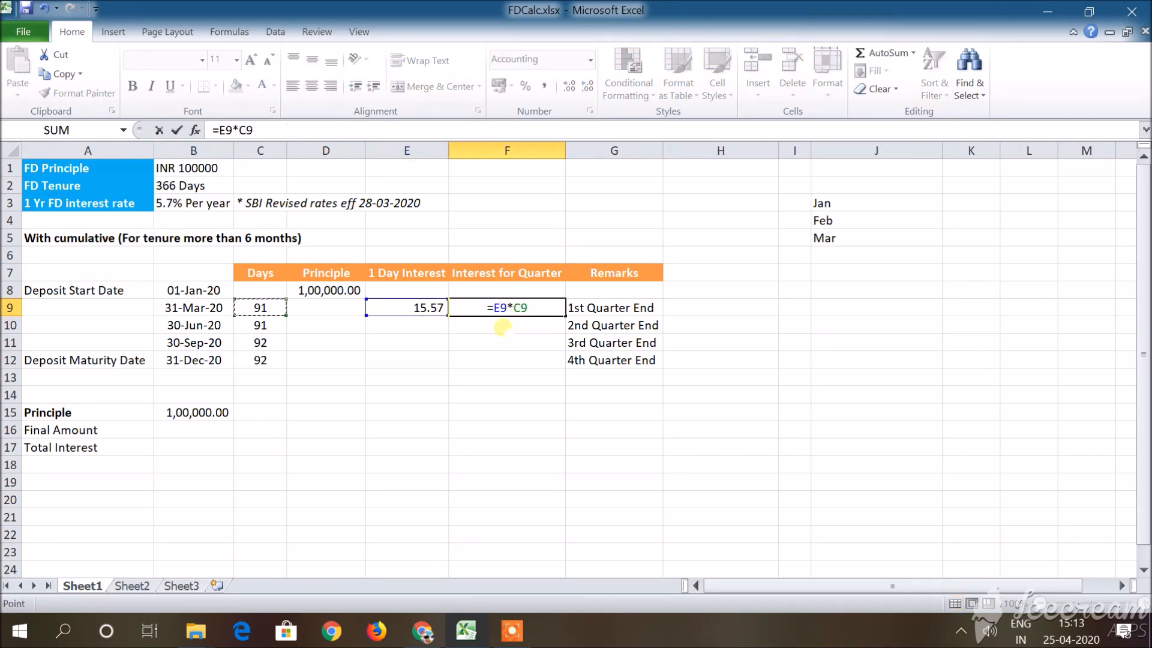
key(ctrl+Return)
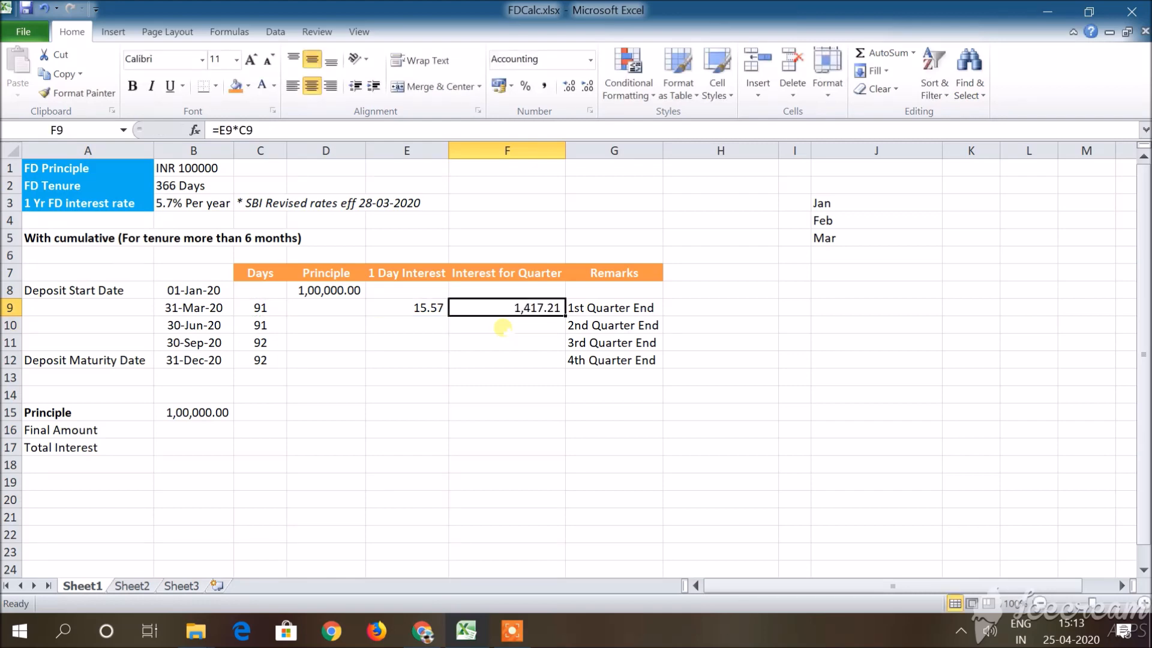
Add the first quarter's interest to the principal in D9 with the formula =D8+F9.
key(Left)
key(Left)
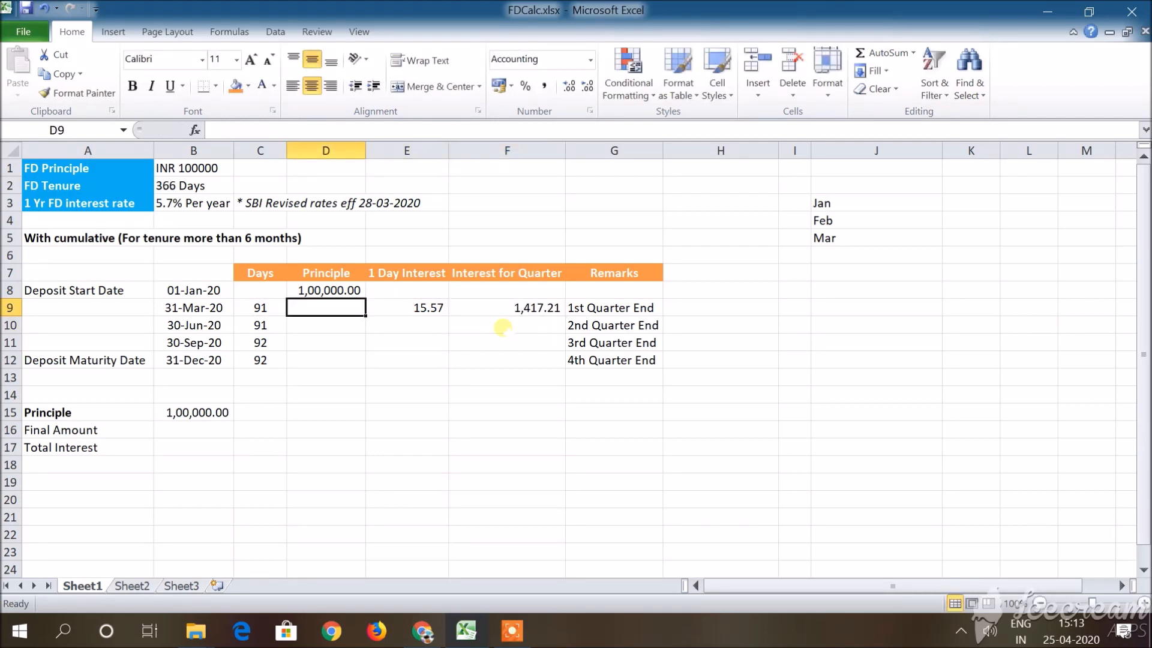
text(=)
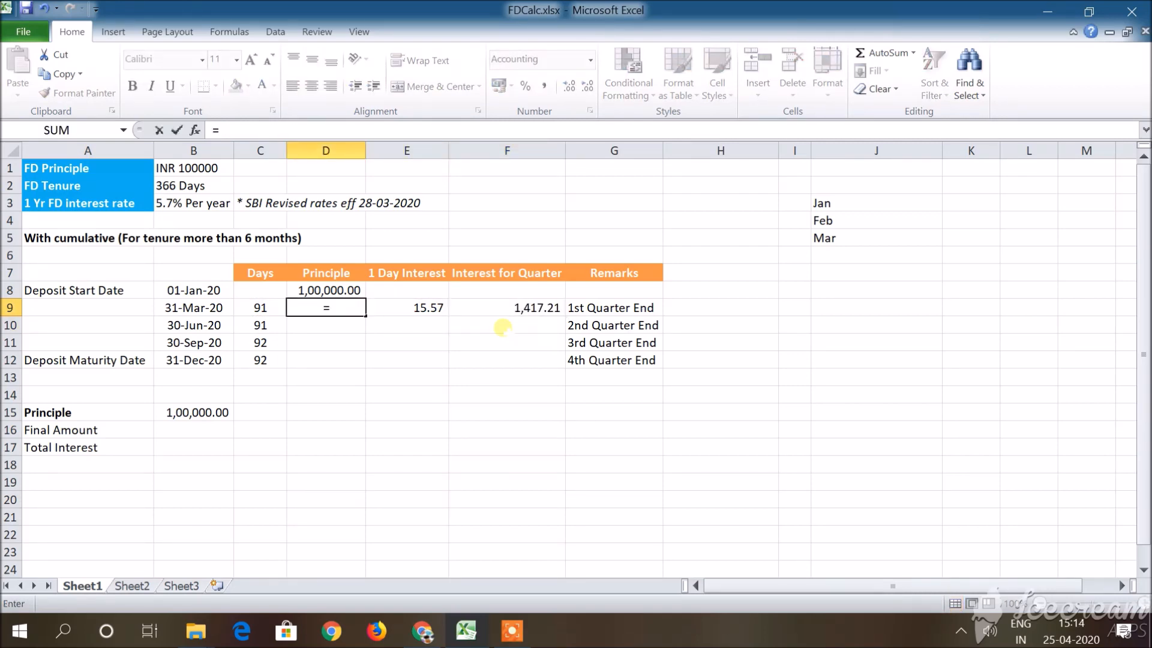
key(Up)
text(+)
key(Right)
key(Right)
key(Return)
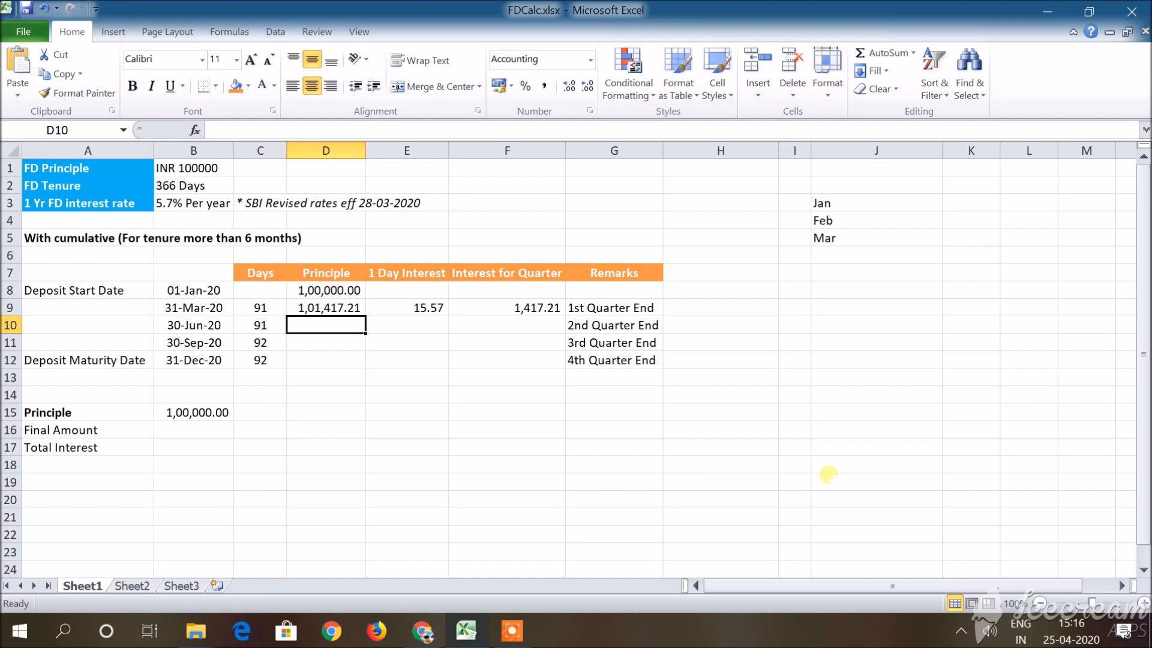
Calculate the second quarter's 1 Day Interest in E10 with the formula =D9*5.7/100/366.
key(Right)
key(Left)
key(Up)
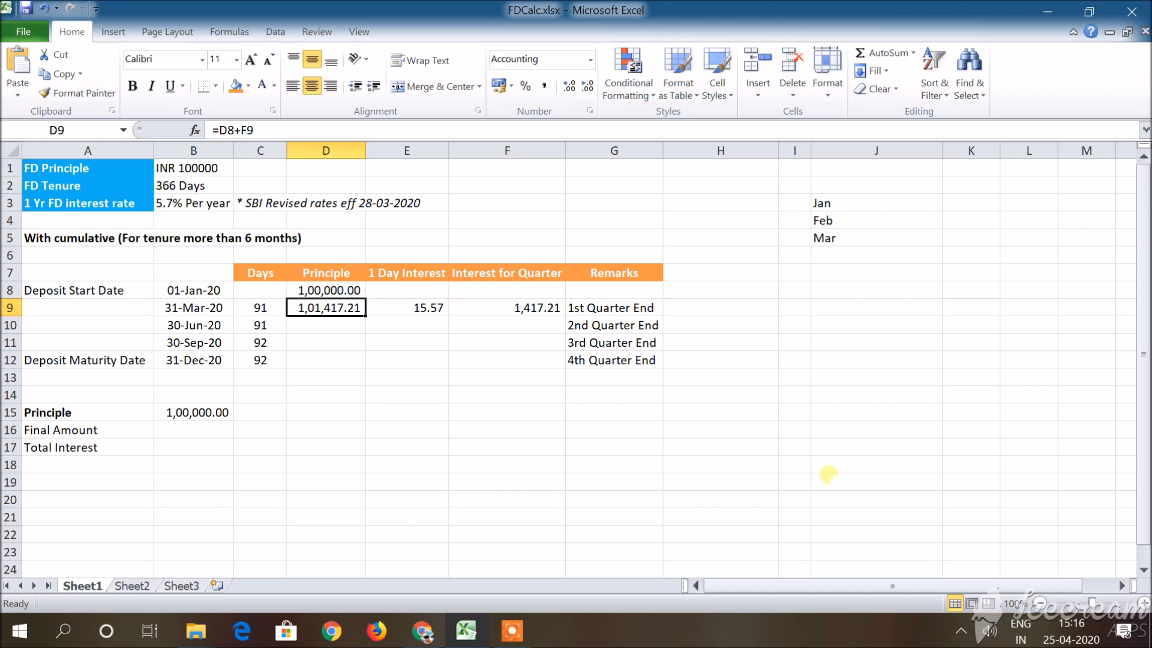
key(Down)
key(Right)
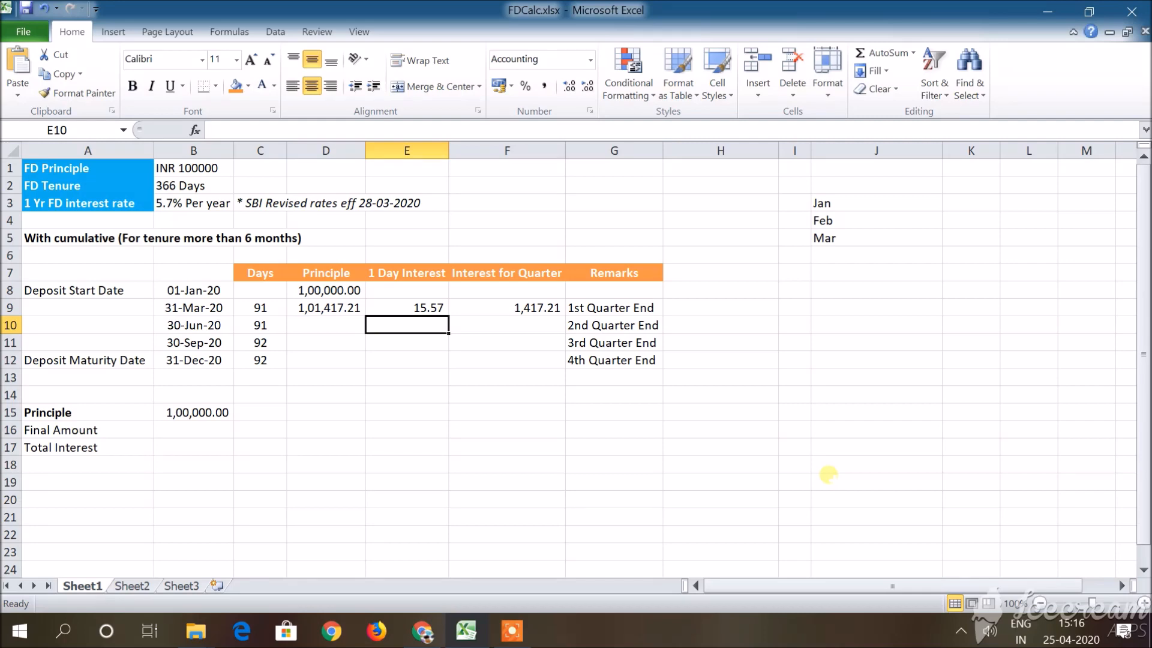
text(=)
key(Left)
key(Up)
text(*)
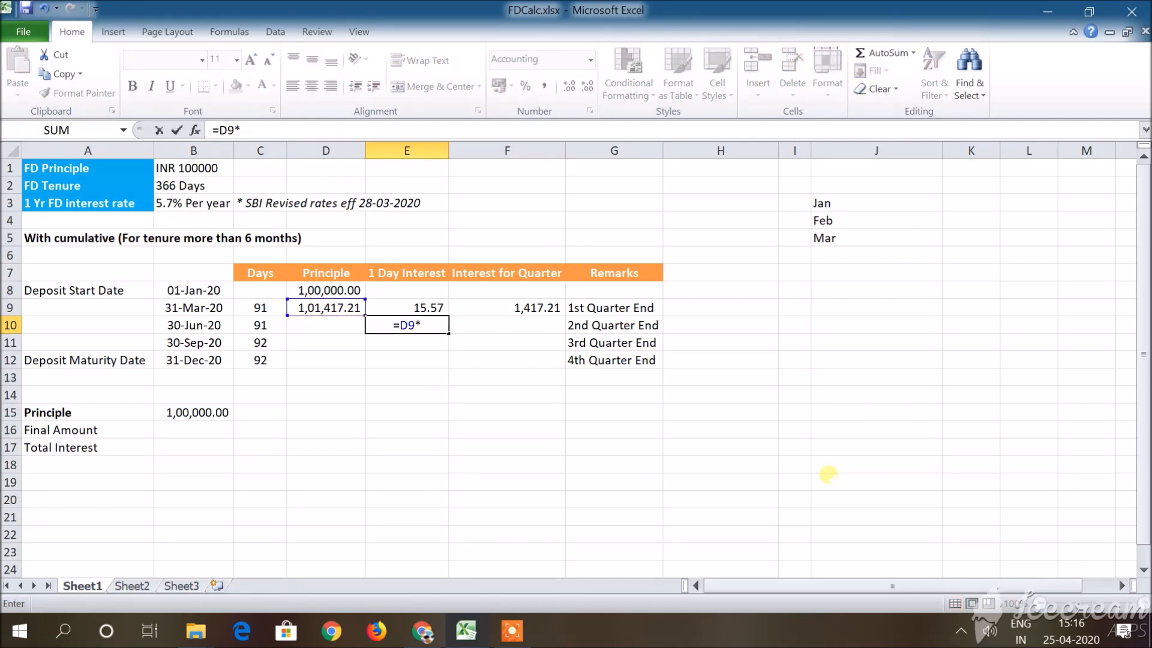
text(5.7/100/366)
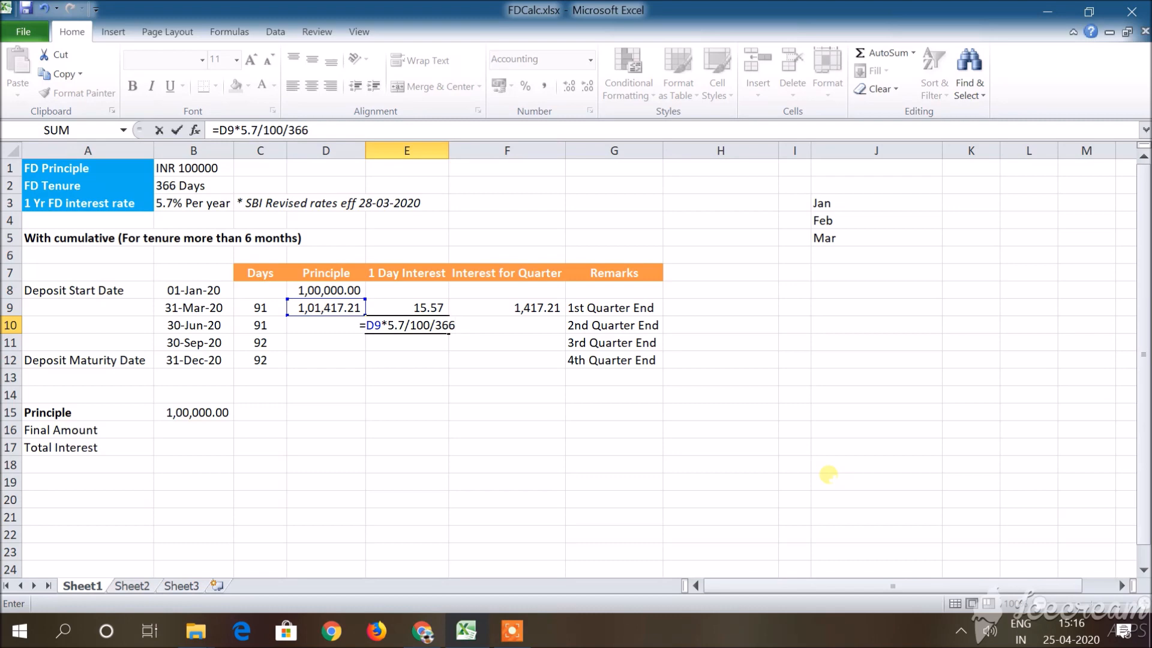
key(Return)
Calculate the second quarter's Interest for Quarter in F10 by multiplying its 1 Day Interest by its Days.
key(Up)
key(Left)
key(Up)
key(Down)
key(Right)
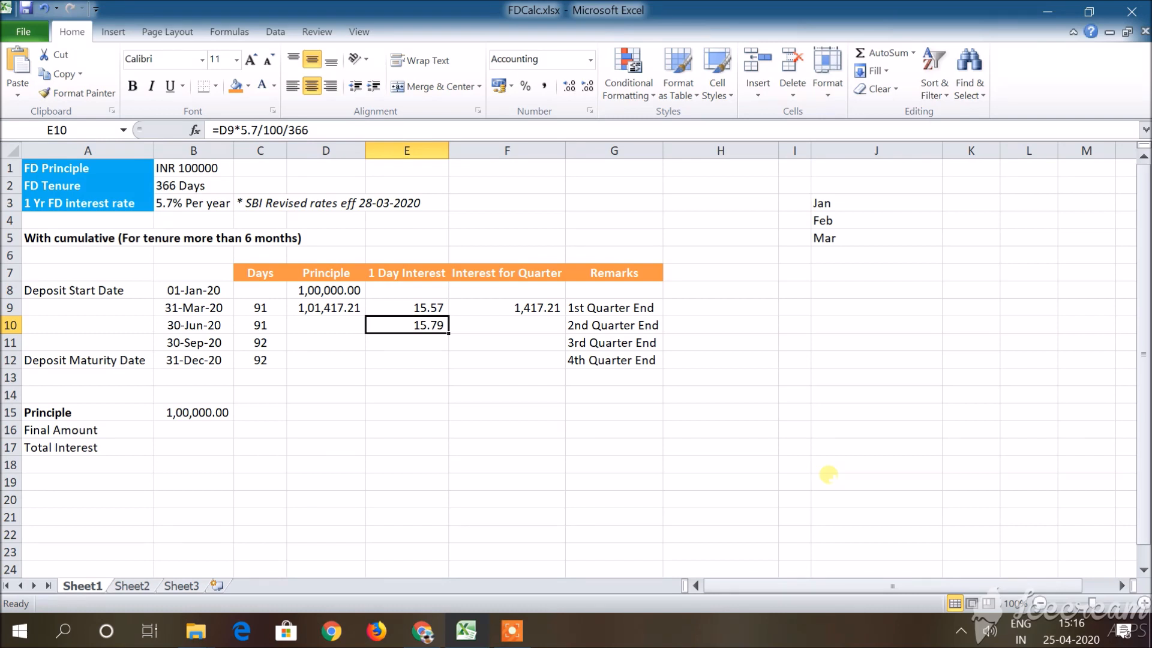
key(Right)
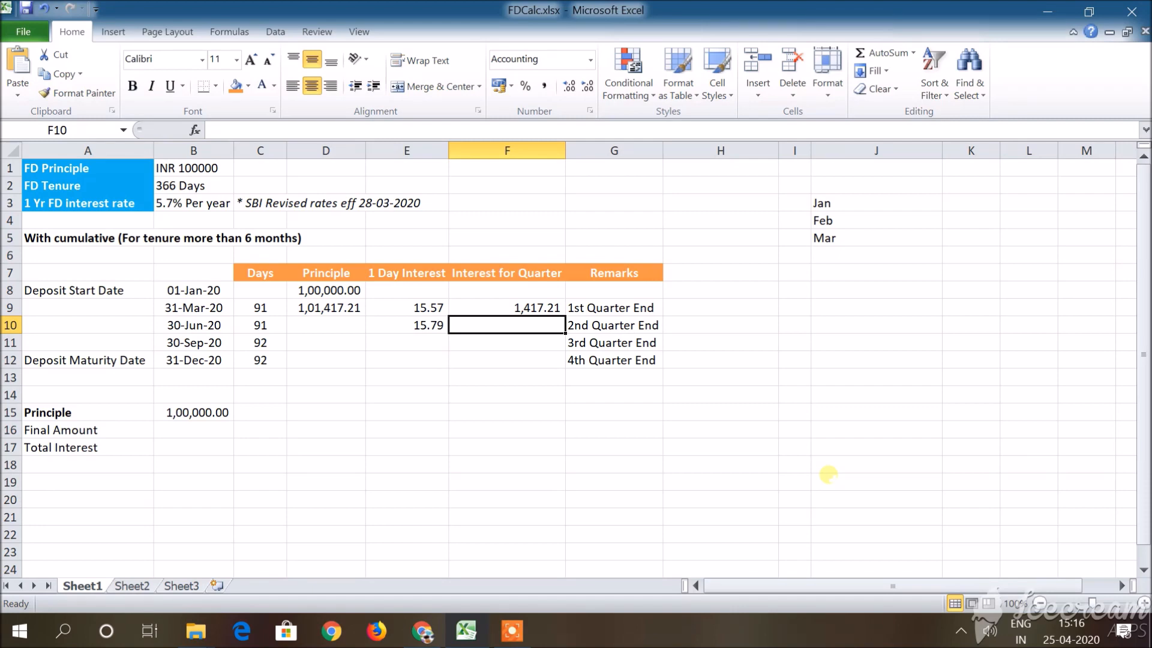
text(=)
key(Left)
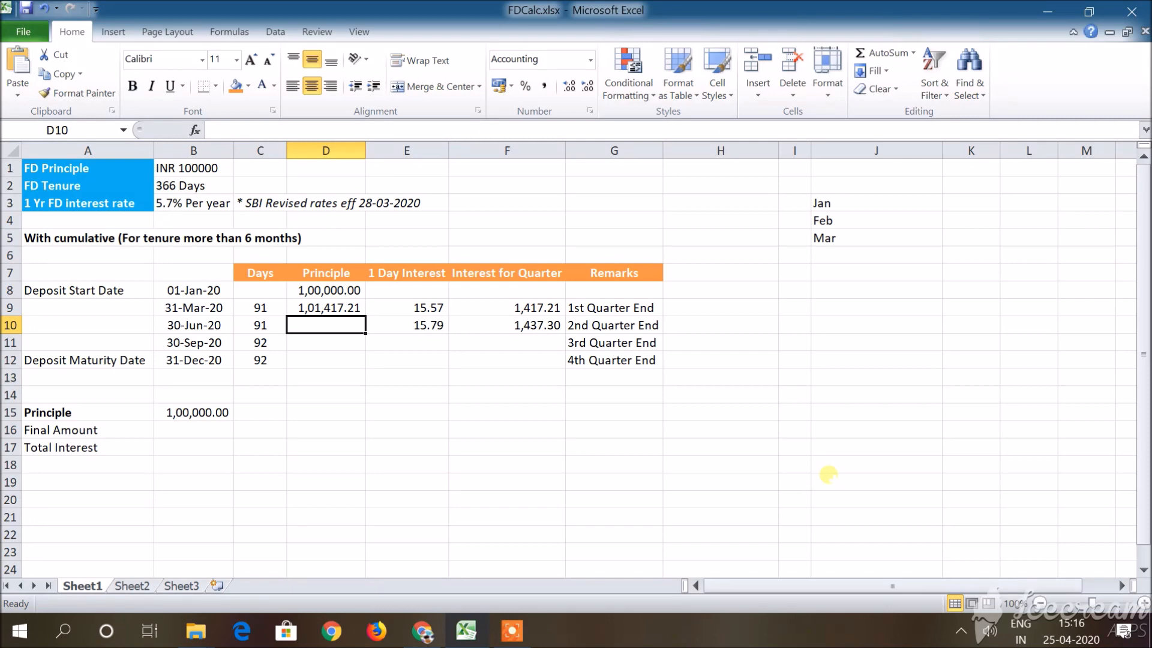
Add the second quarter's interest to the principal in D10 with the formula =D9+F10.
text(=)
key(Up)
text(+)
key(Right)
key(Right)
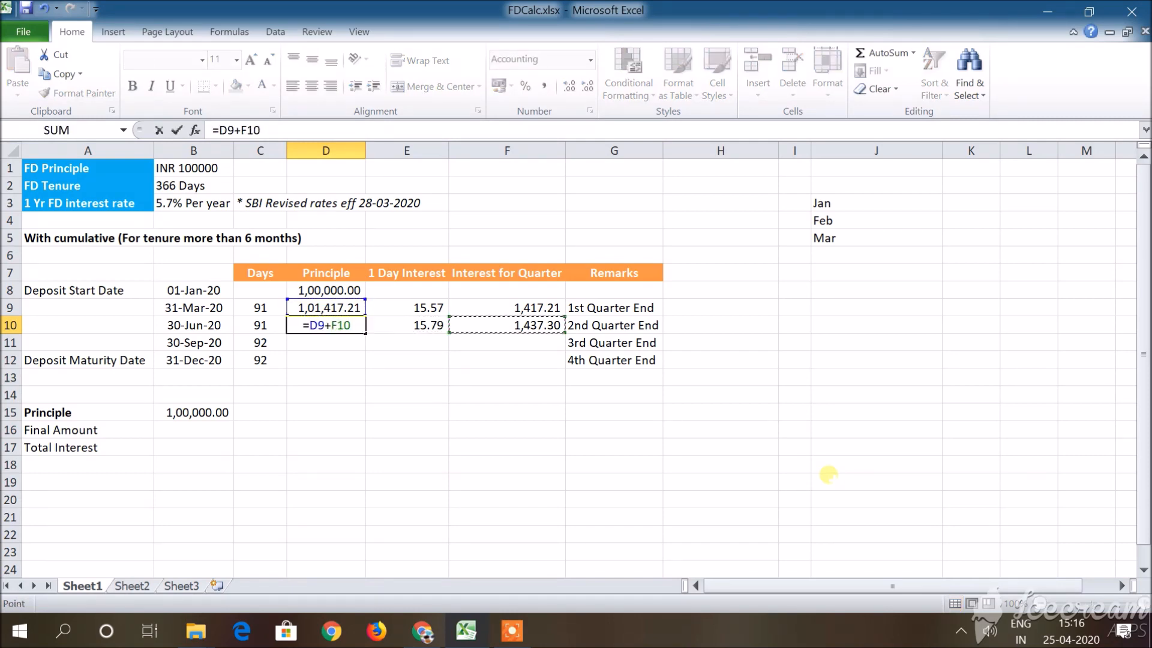
key(Return)
Fill the 1 Day Interest formula from E10 down to E11 and calculate the third quarter's interest in F11 with =E11*C11.
key(Right)
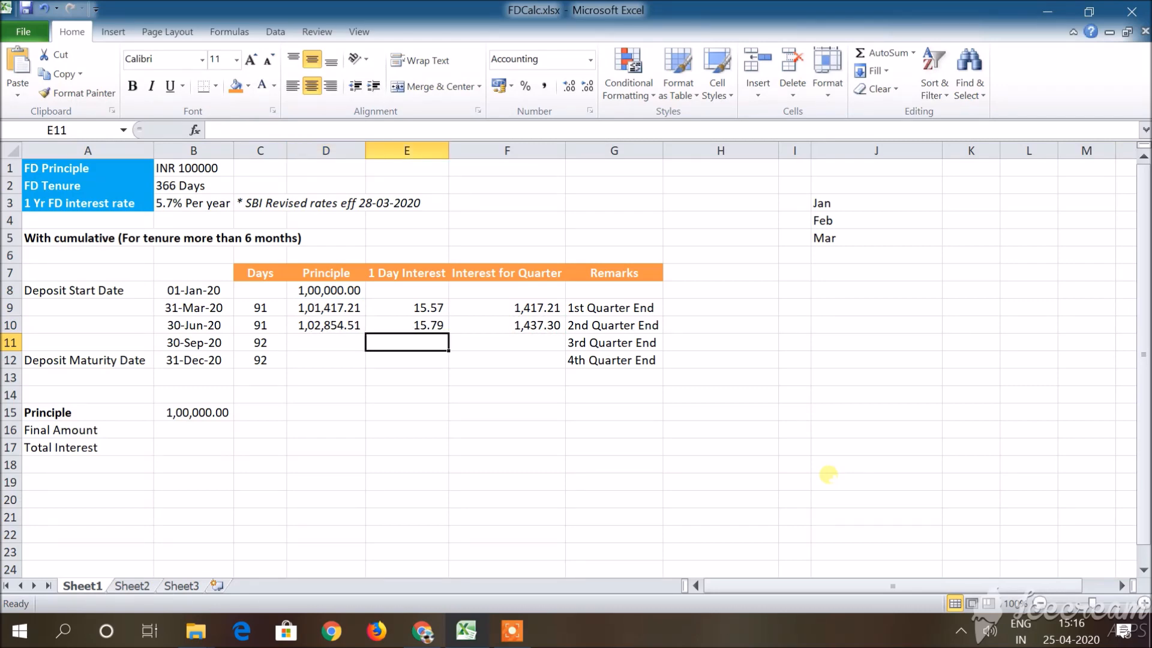
key(ctrl+d)
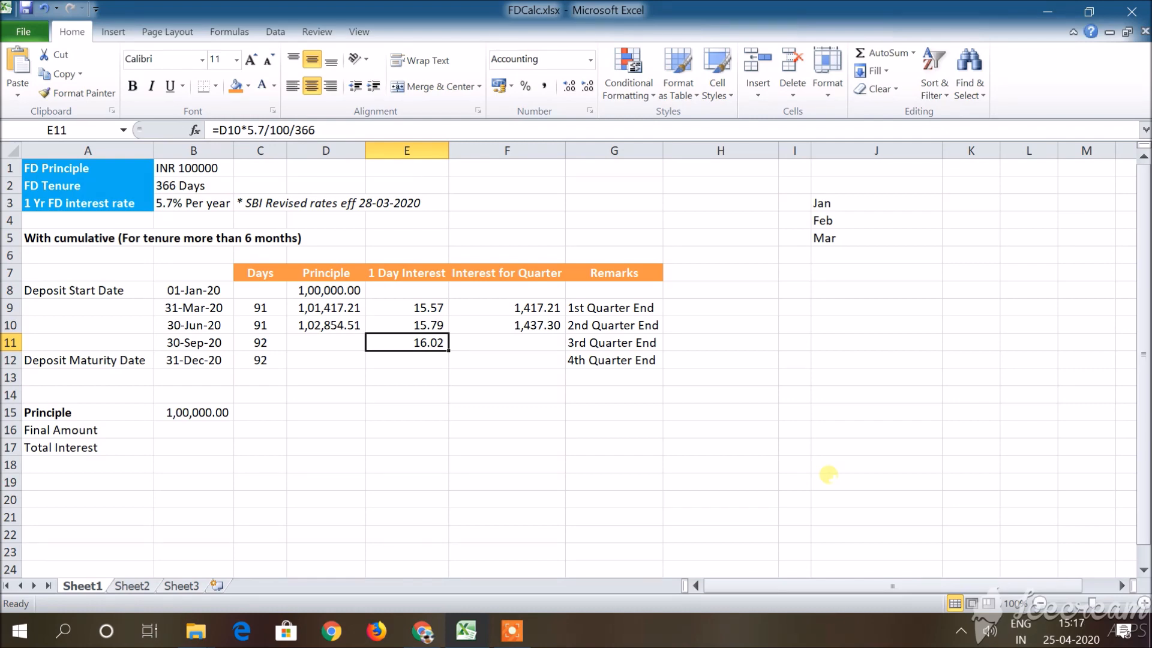
key(Right)
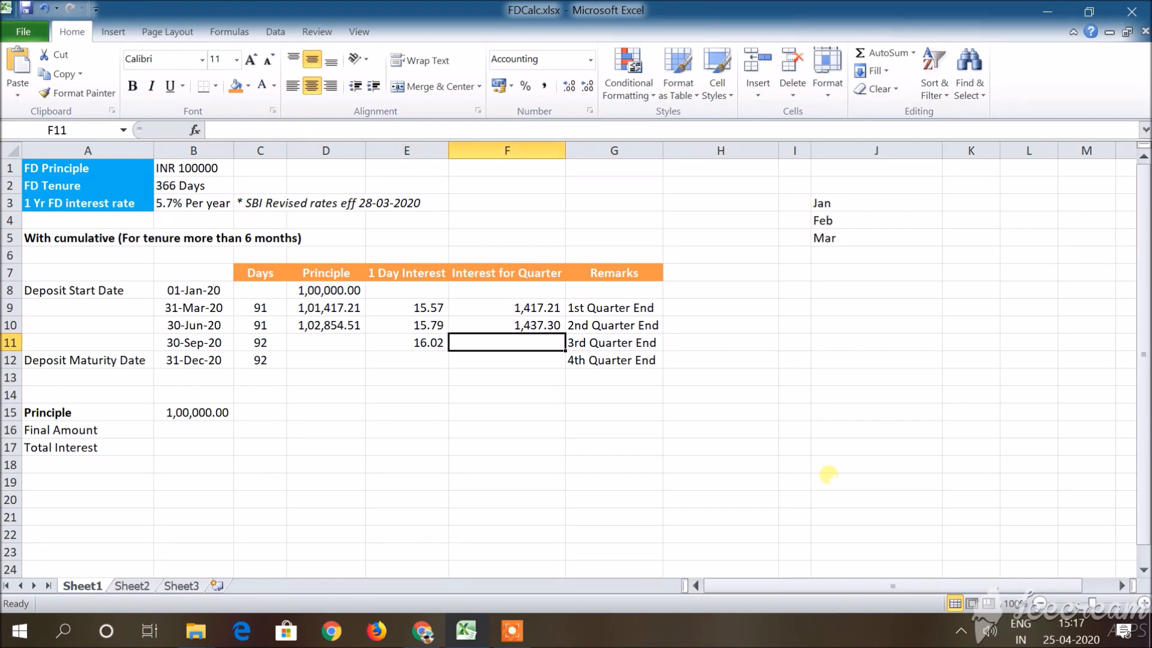
text(=)
key(Left)
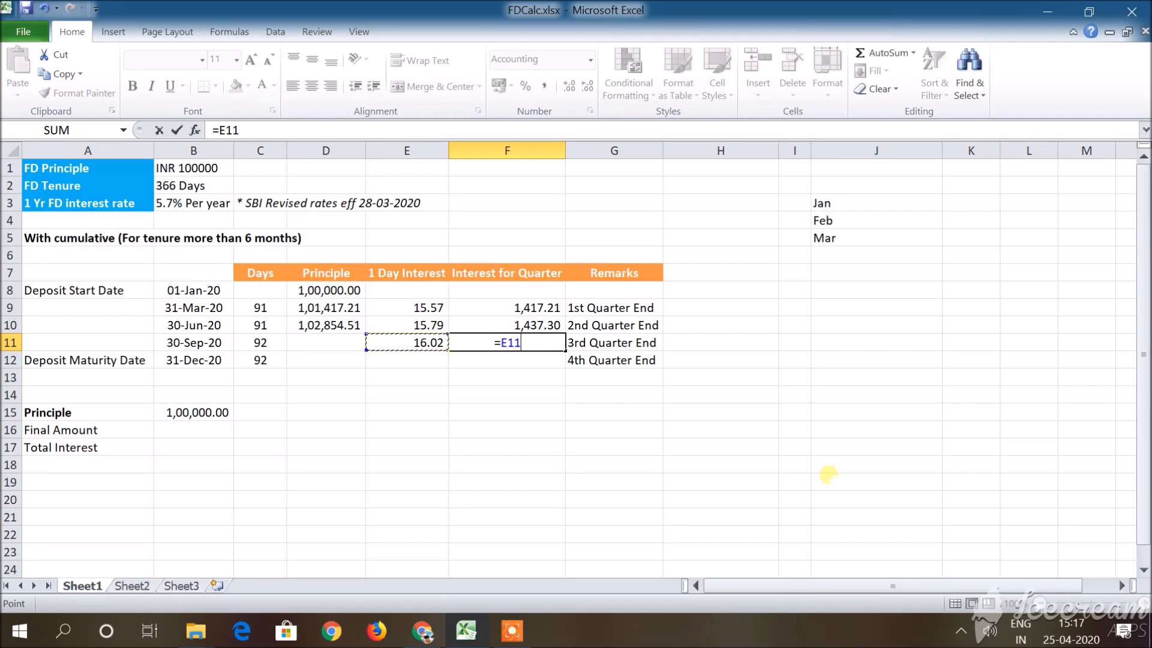
text(*)
key(Left)
key(Left)
key(Left)
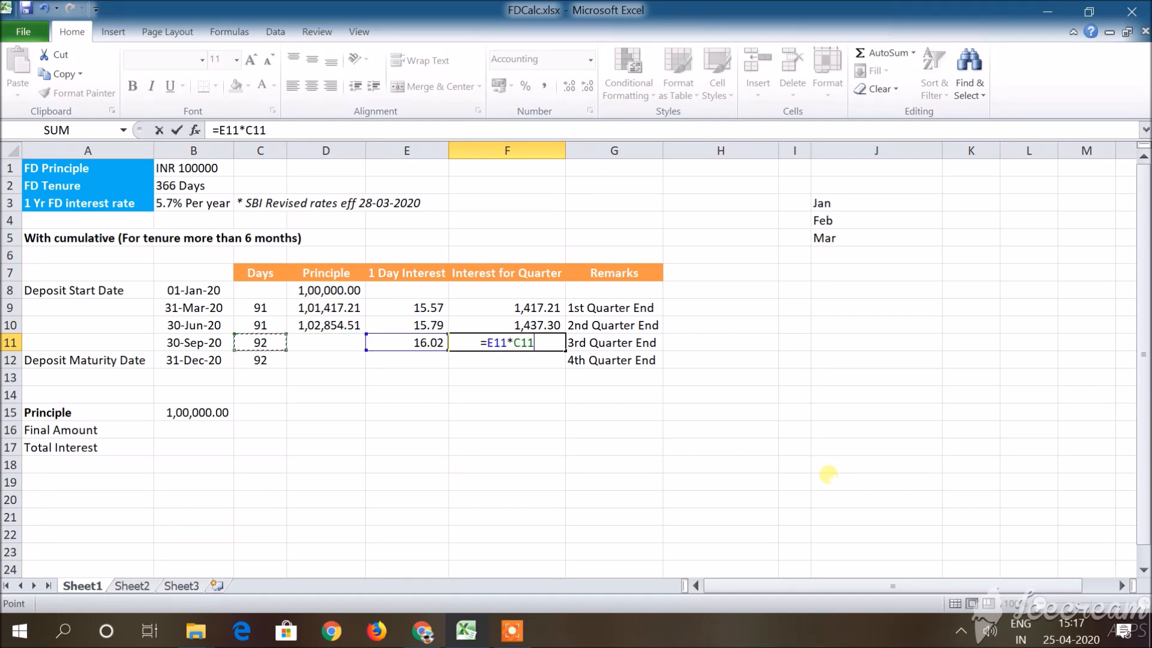
key(Return)
Add the third quarter's interest to the principal in D11 with the formula =D10+F11.
key(Left)
key(Left)
key(Up)
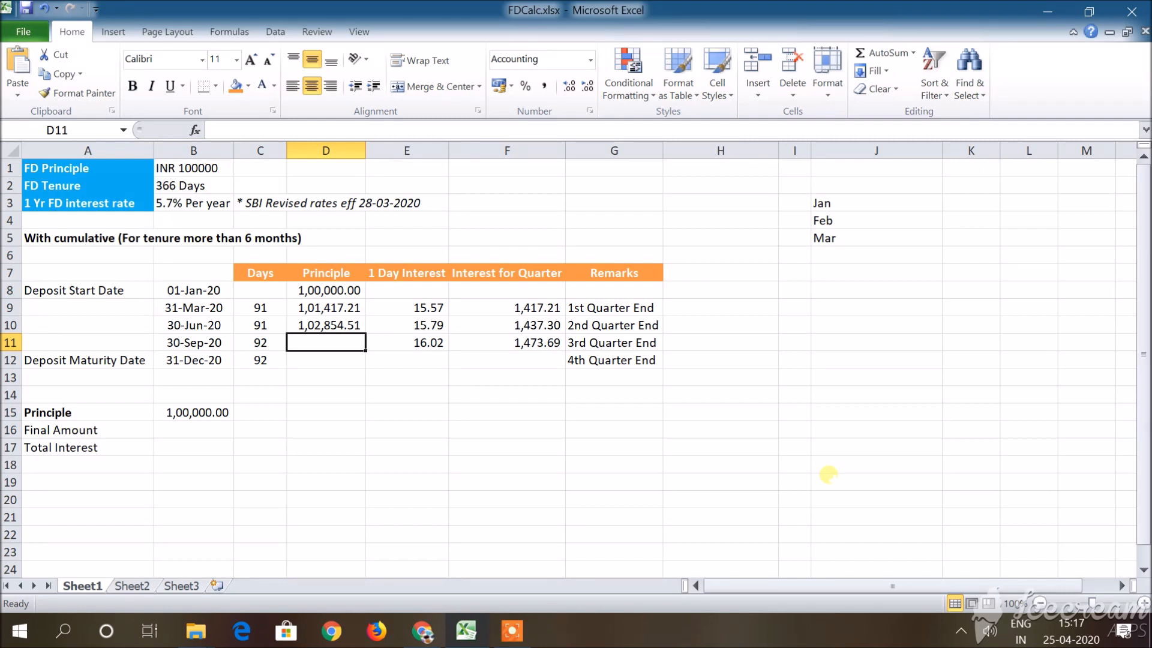
text(=)
key(Up)
text(+)
key(Right)
Calculate the fourth quarter's 1 Day Interest in E12 with the formula =D11*5.7/100/366.
key(Right)
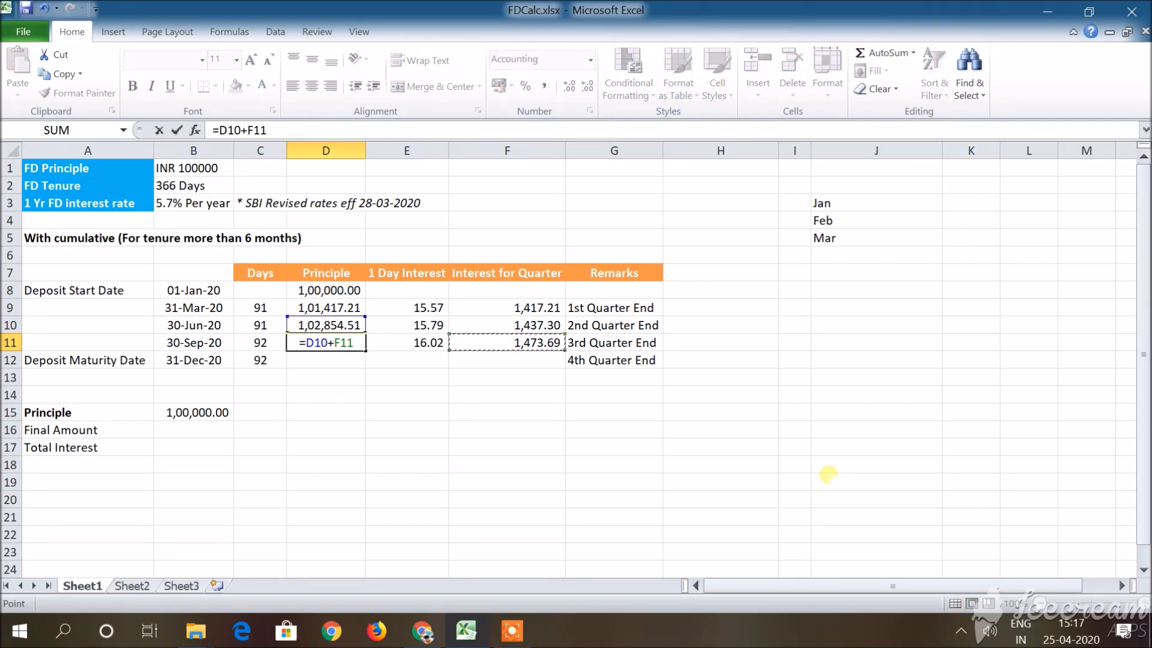
key(Return)
key(Right)
text(=)
key(Up)
key(Left)
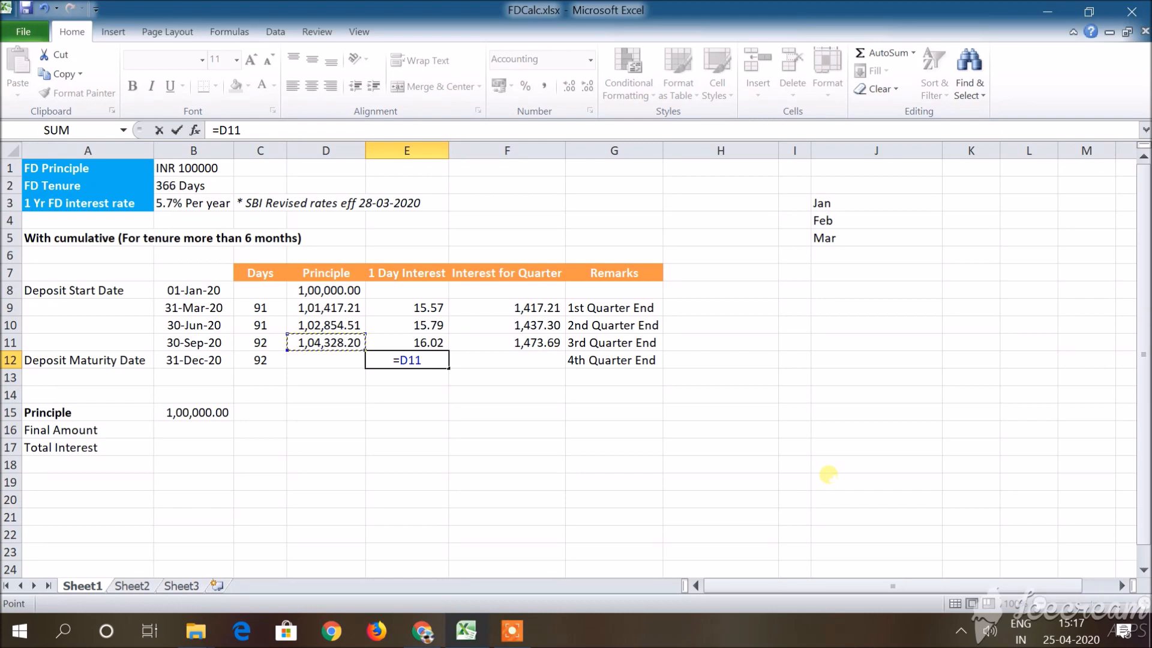
text(*5.7)
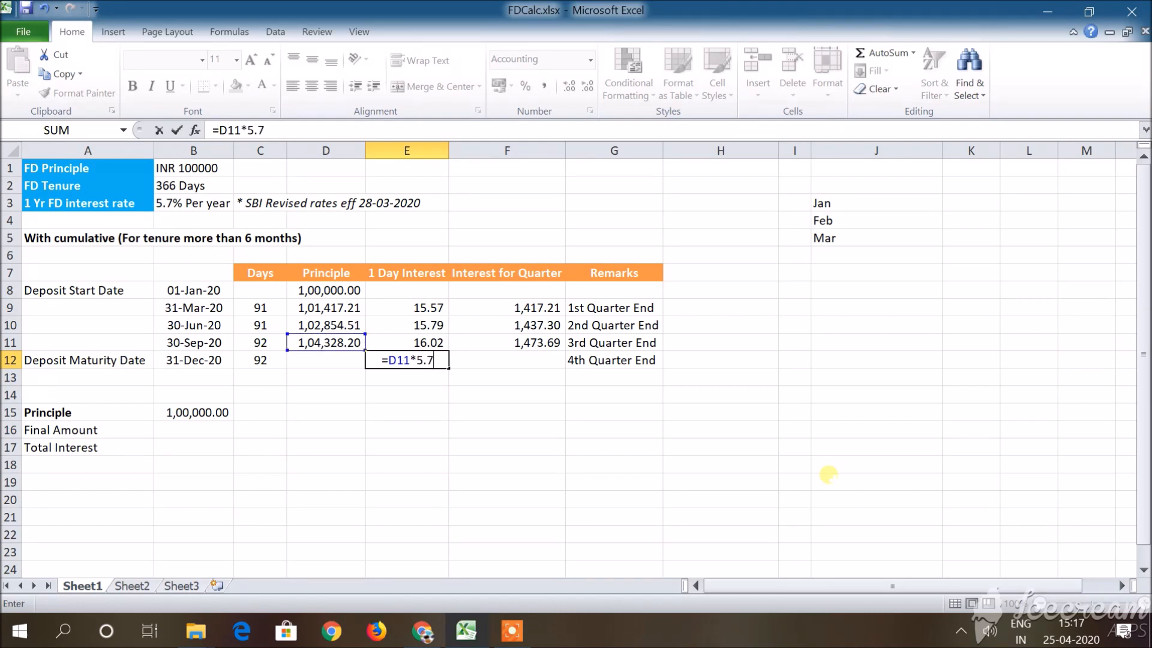
text(/10)
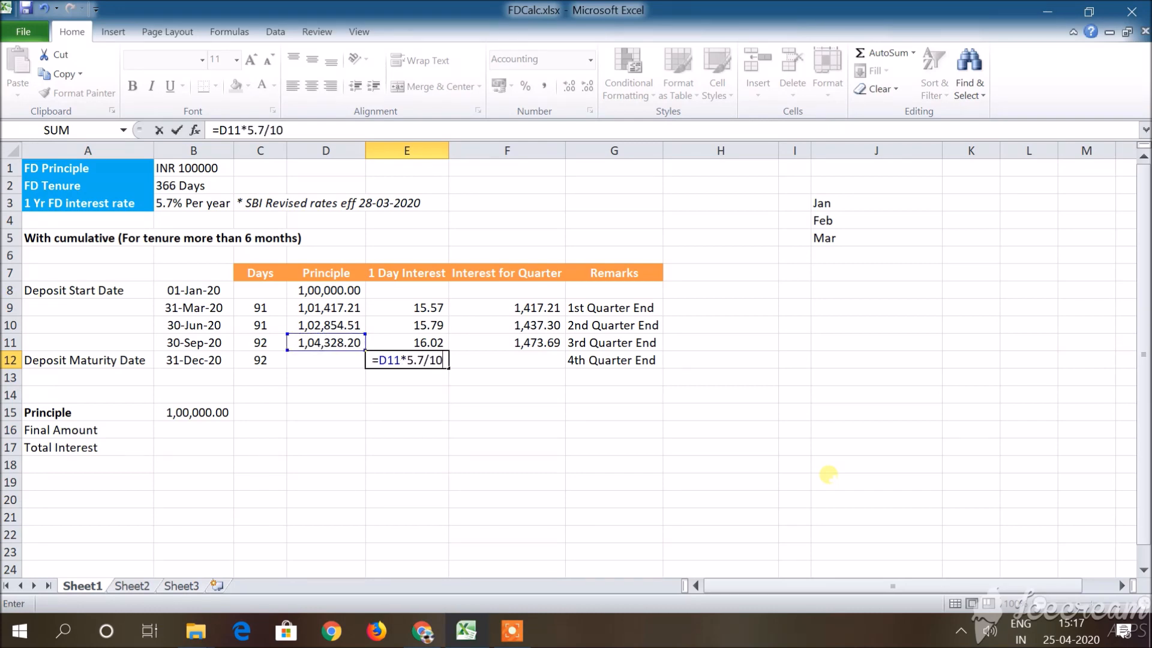
text(0/366)
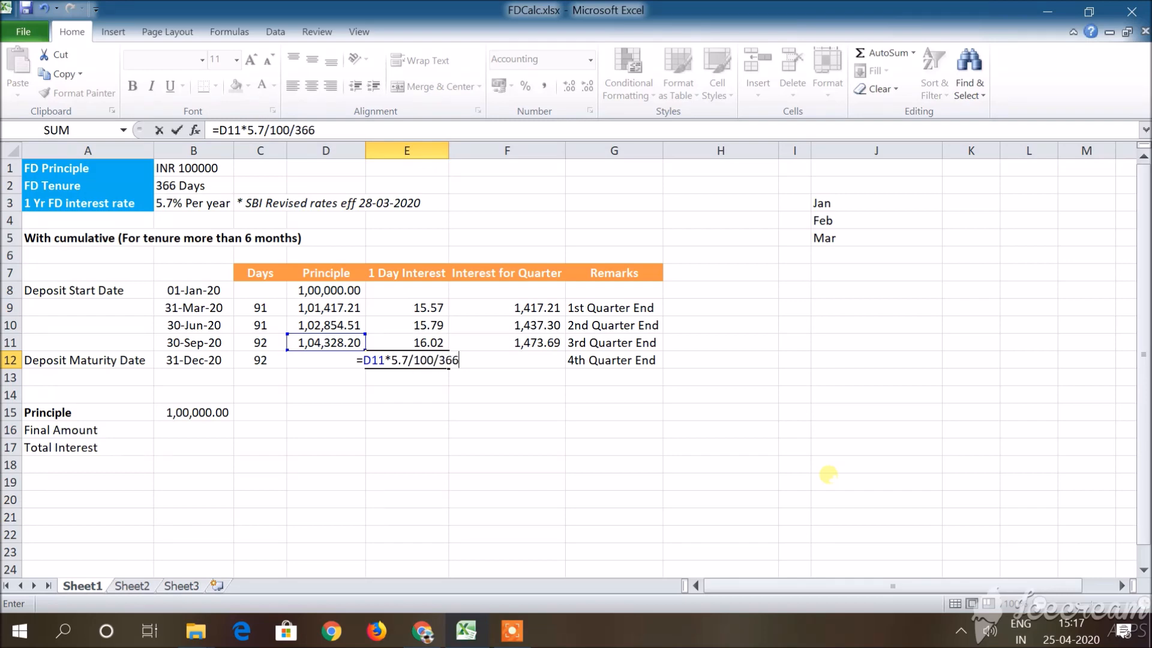
key(Tab)
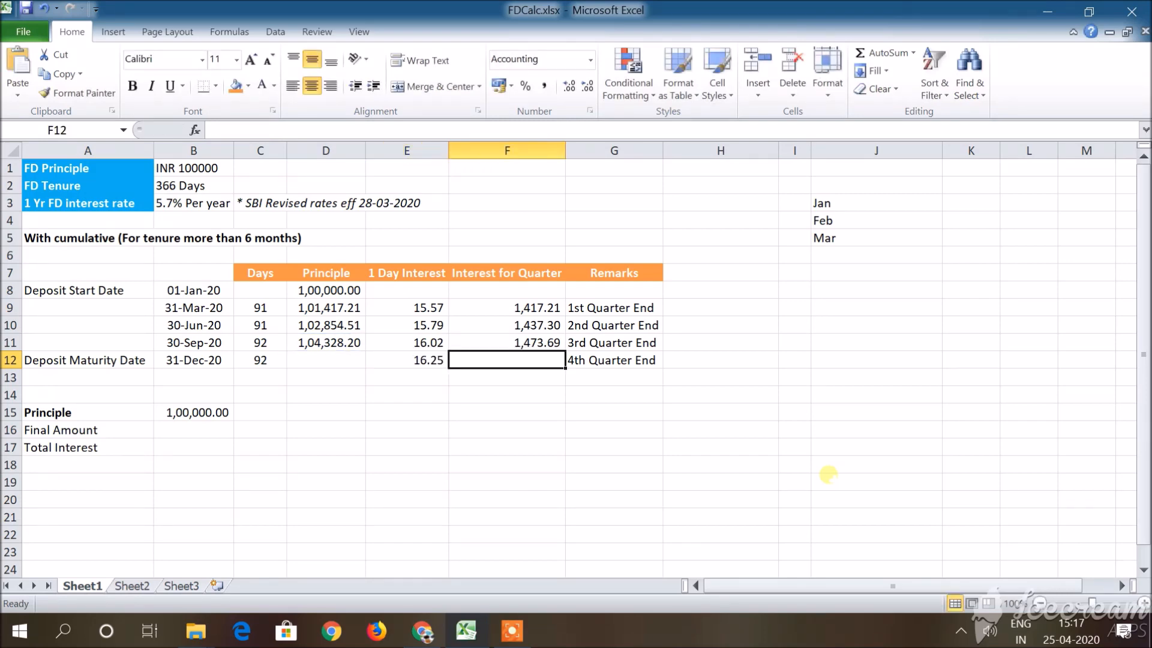
Calculate the fourth quarter's Interest for Quarter in F12 with the formula =C12*E12.
text(=)
key(Left)
key(Left)
key(Left)
text(*)
key(Left)
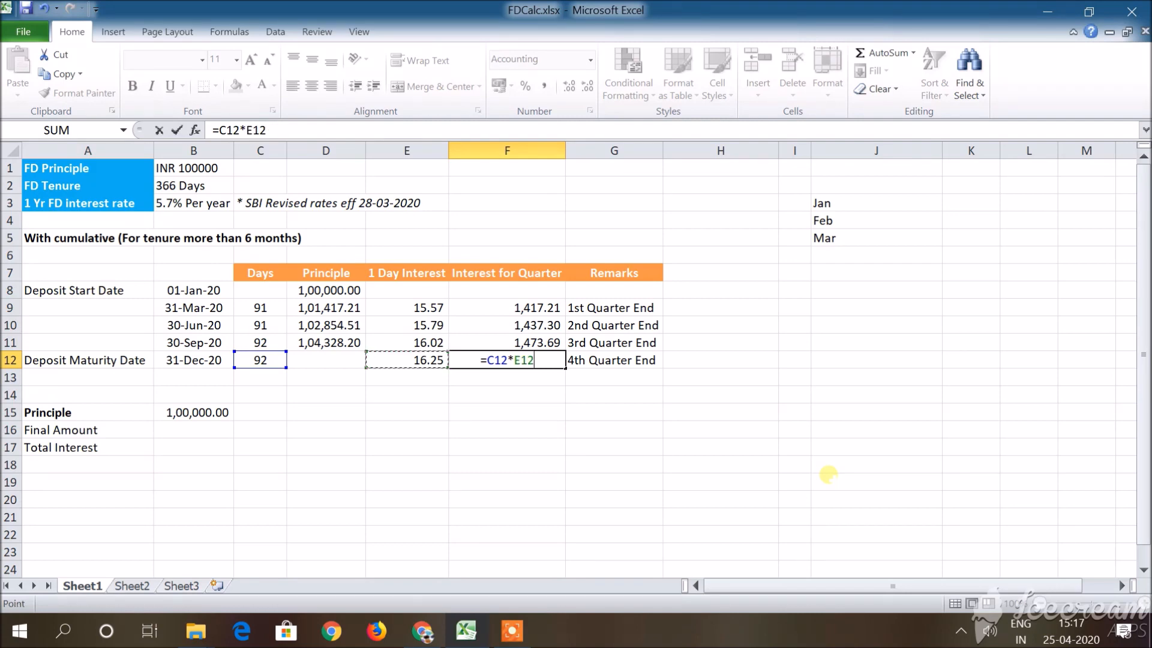
key(Return)
Review the 1 Day Interest formulas of the four quarters in E9 to E12.
key(Up)
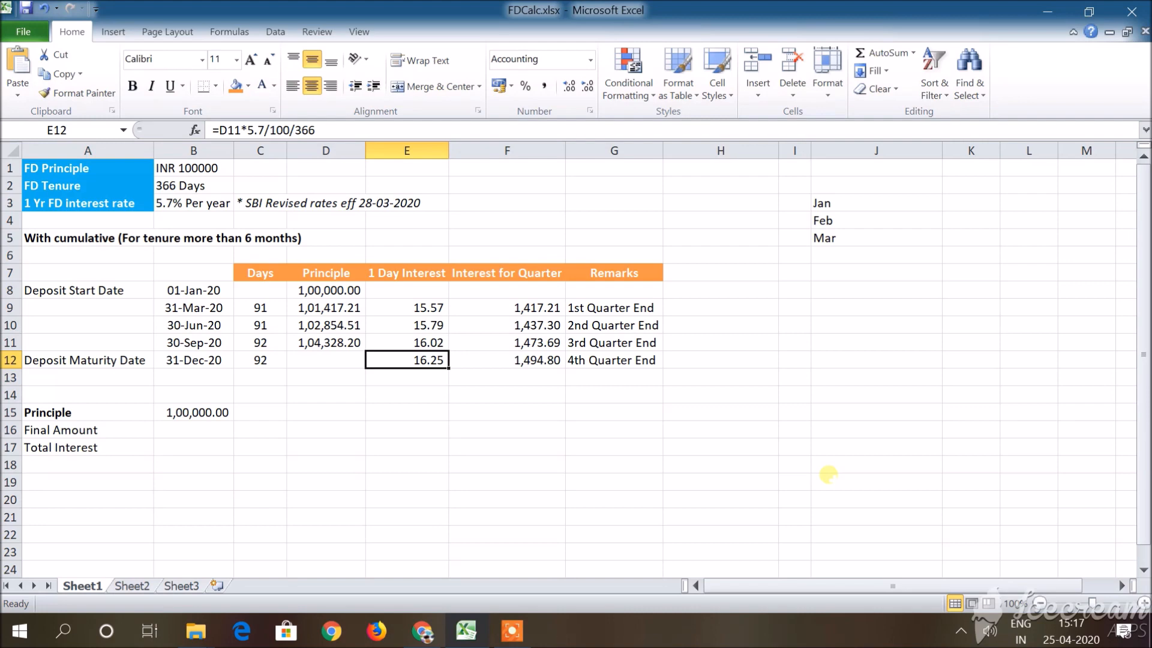
key(Right)
key(Left)
key(Up)
key(Up)
key(Up)
key(Down)
key(Down)
key(Down)
Calculate the maturity-date principal in D12 with the formula =D11+F12 and check that cell.
key(Left)
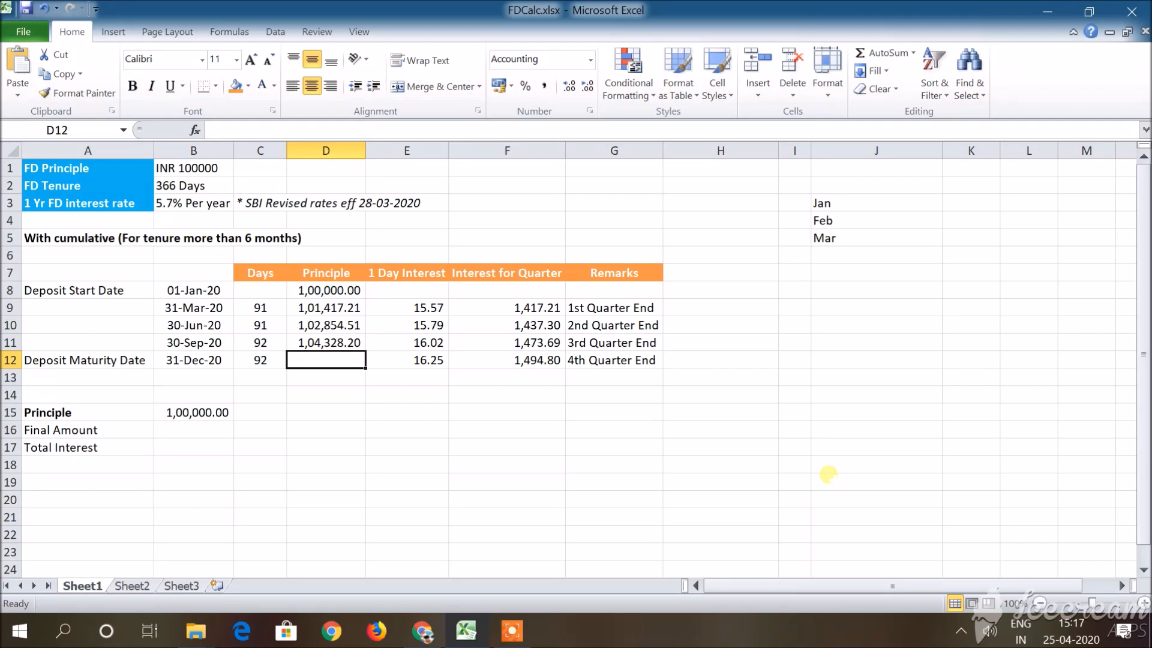
text(=)
key(Up)
text(+)
key(Right)
key(Right)
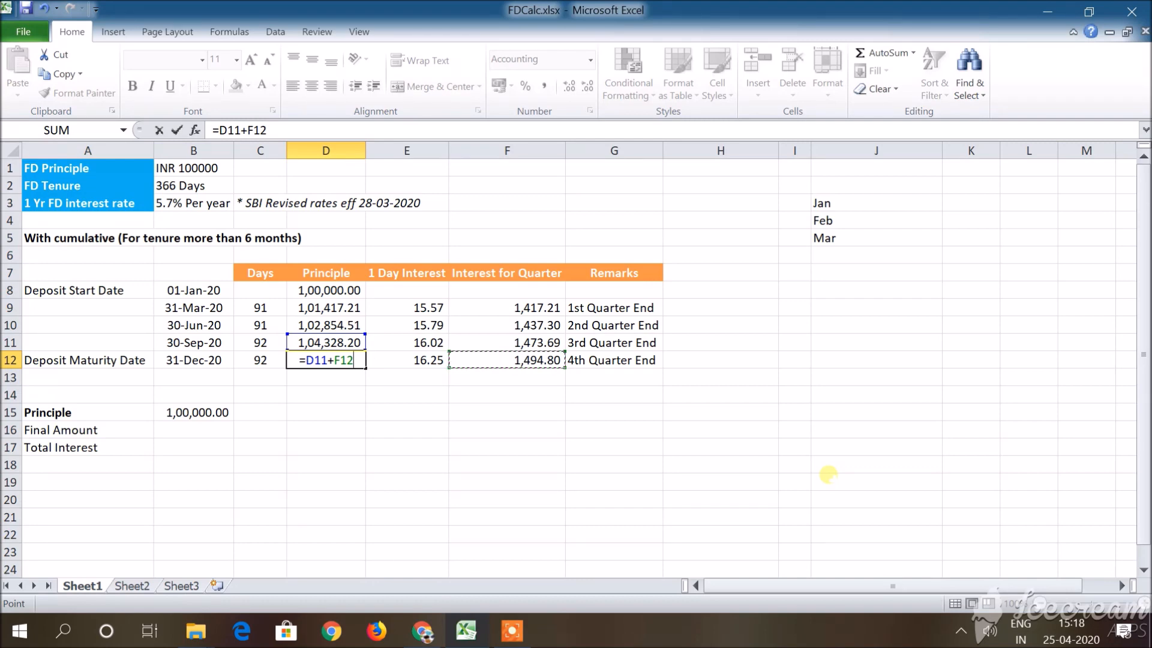
key(Return)
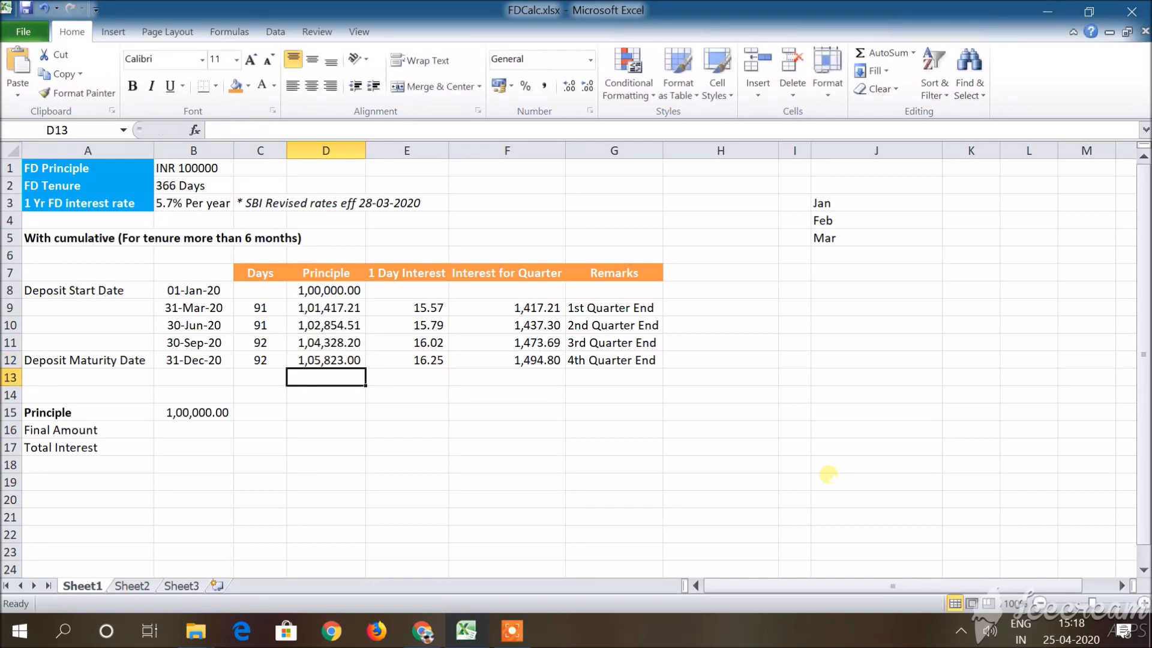
key(Down)
key(Up)
key(Up)
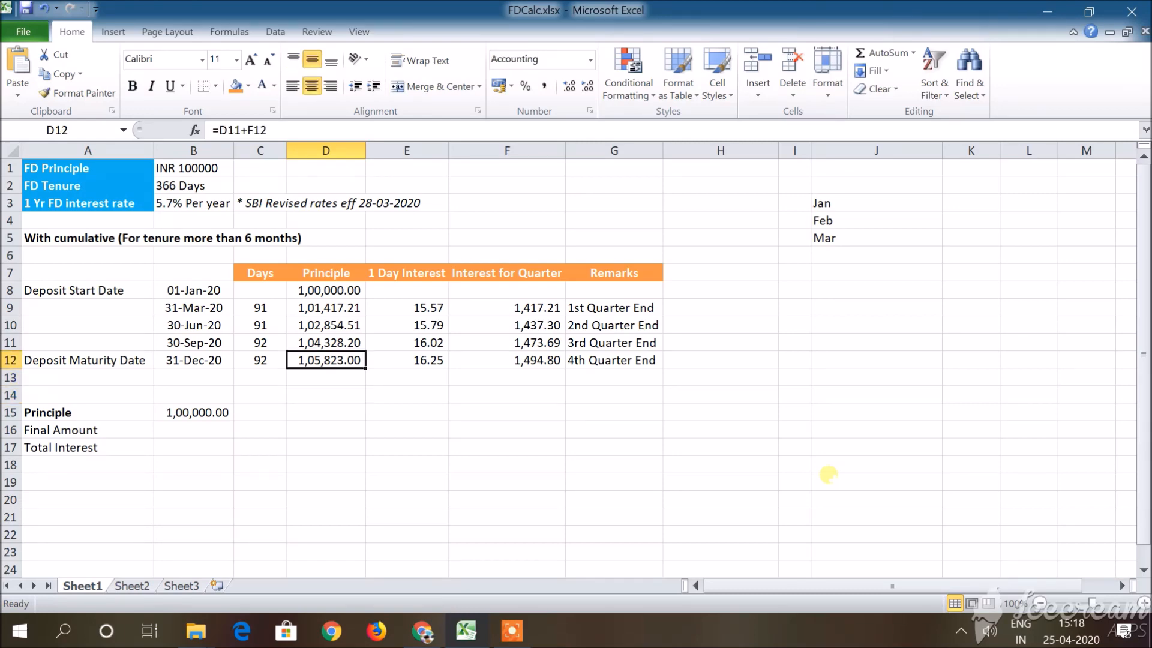
Enter 105823 as the Final Amount in B16.
key(Down)
key(Down)
key(Down)
key(Left)
key(Left)
key(Down)
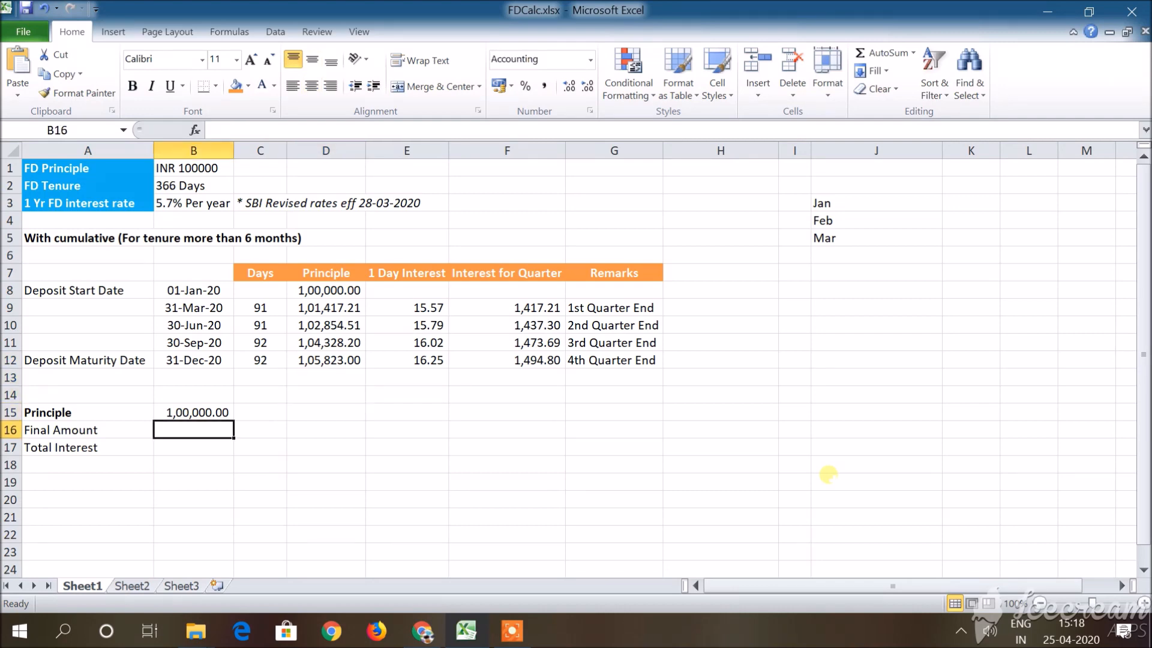
text(105)
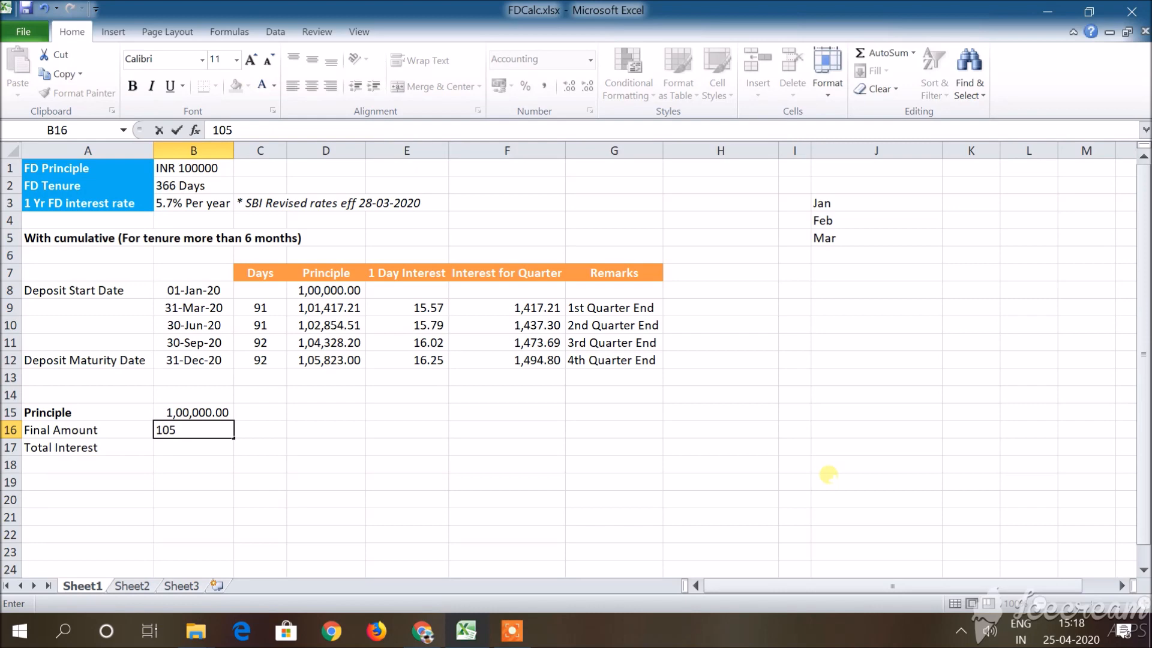
text(823)
key(Return)
Calculate the Total Interest in B17 with the formula =B16-B15.
text(=)
key(Up)
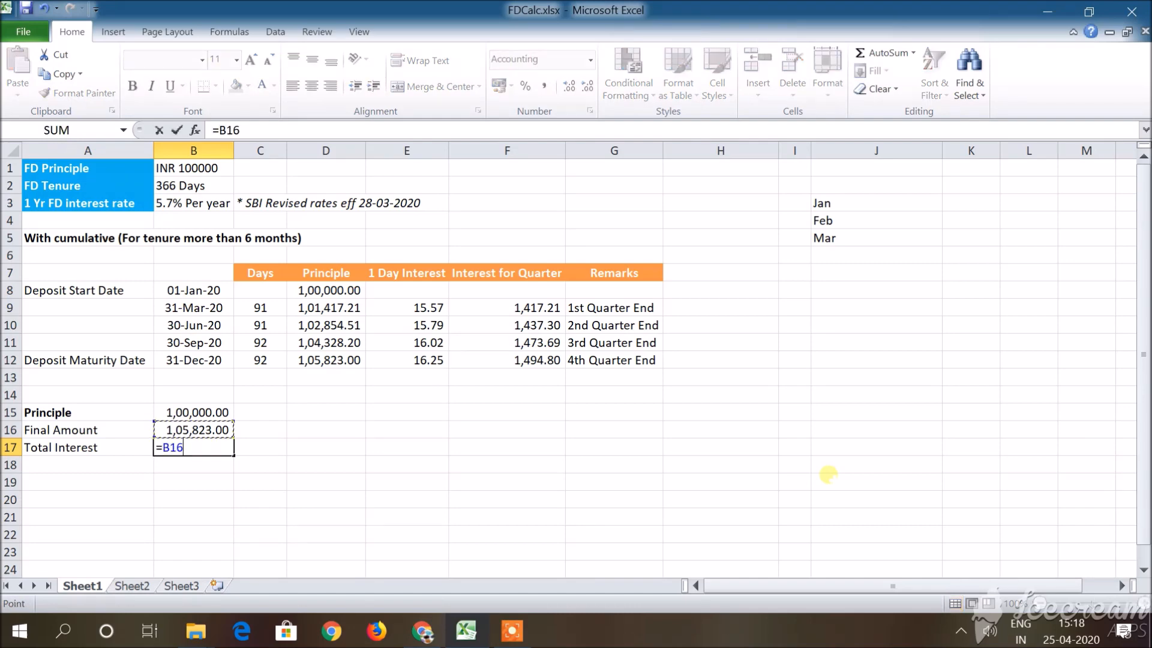
text(-)
key(Up)
key(Up)
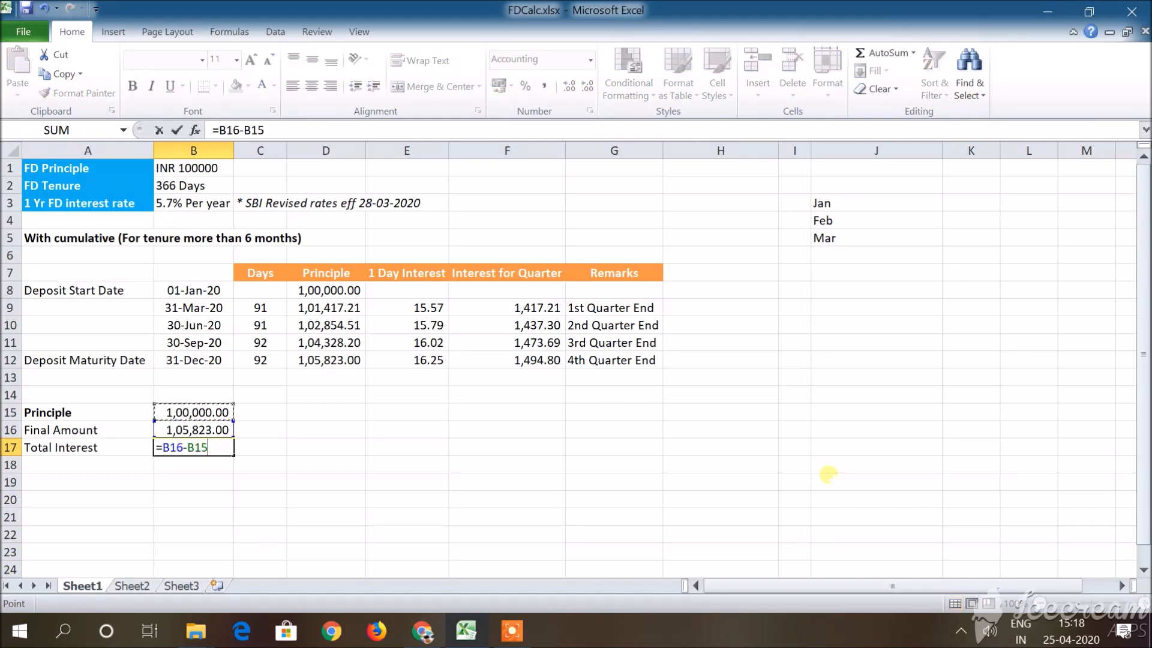
key(Return)
key(Up)
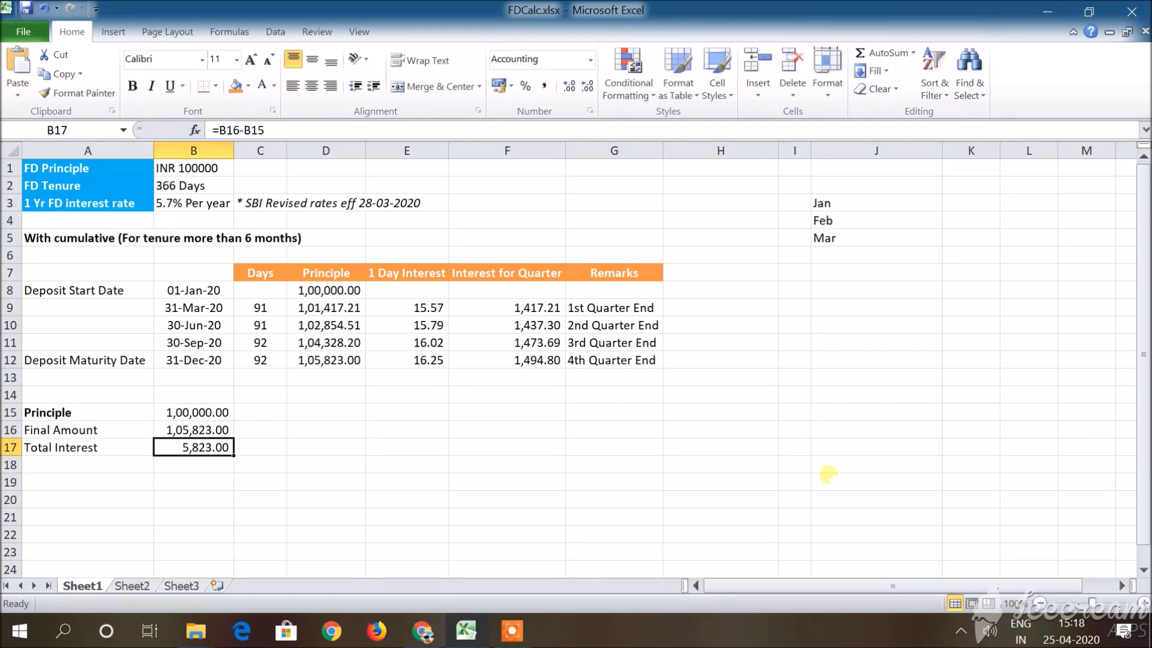
key(Right)
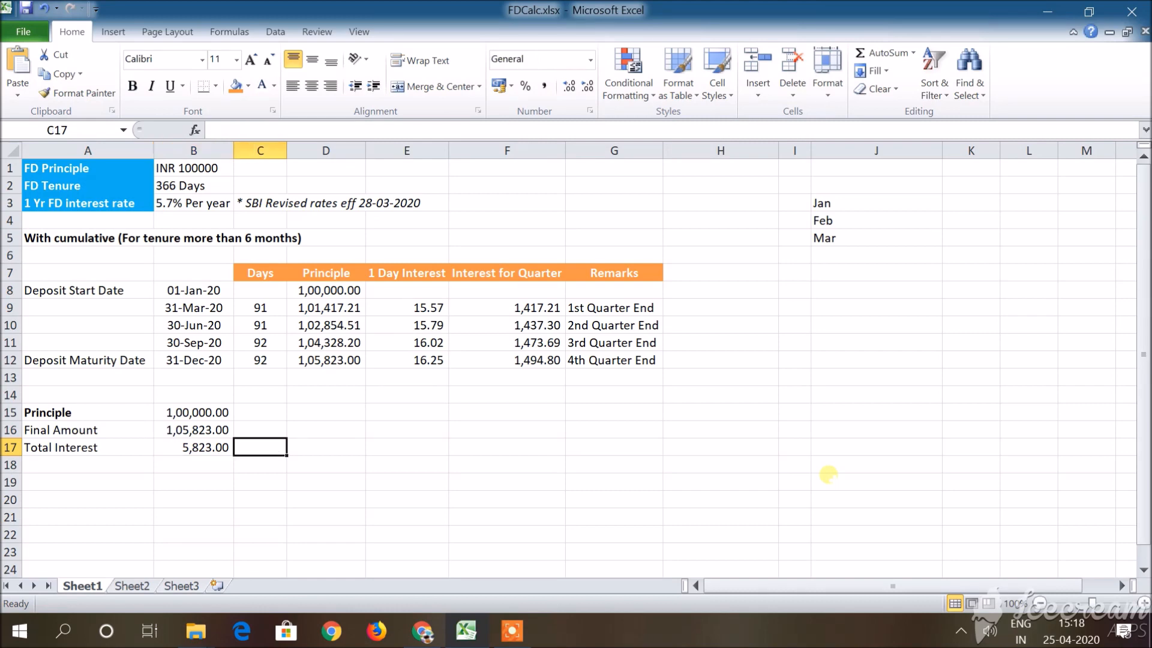
key(Right)
key(Up)
key(Up)
key(Up)
key(Up)
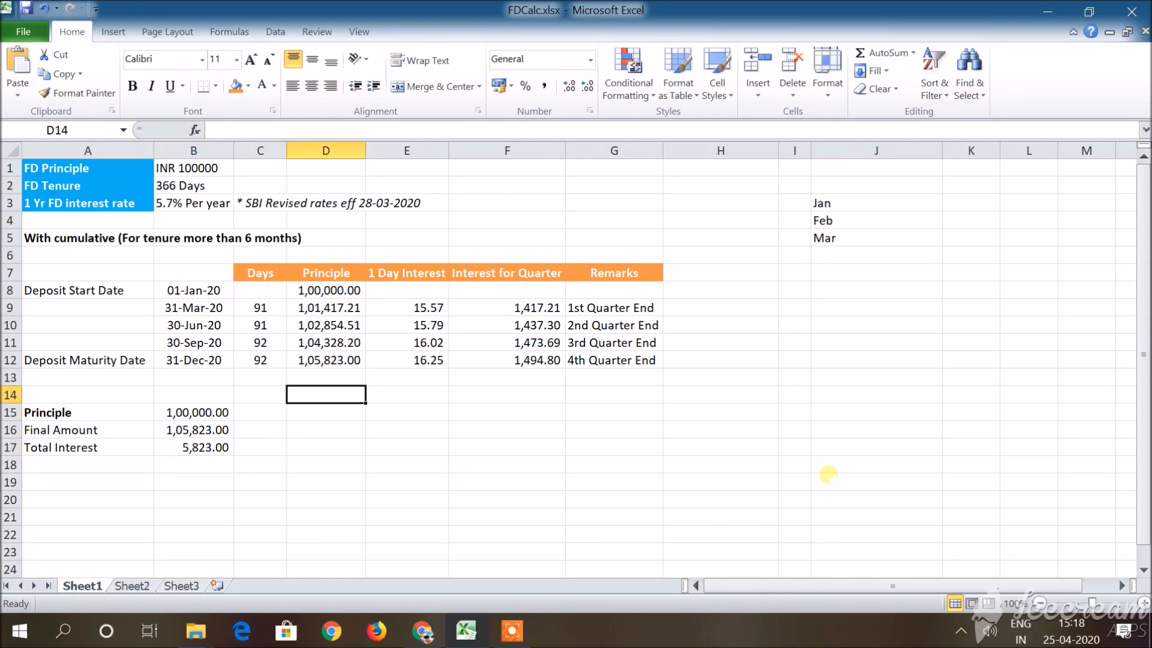
key(Right)
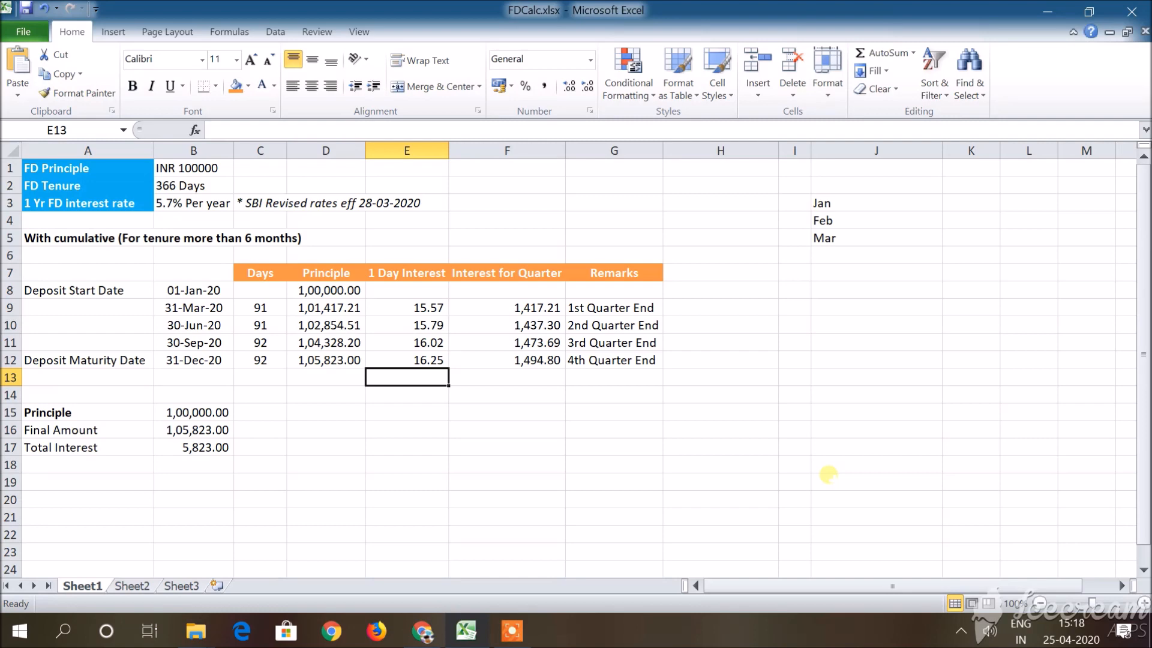
key(Down)
key(Down)
key(Down)
key(Up)
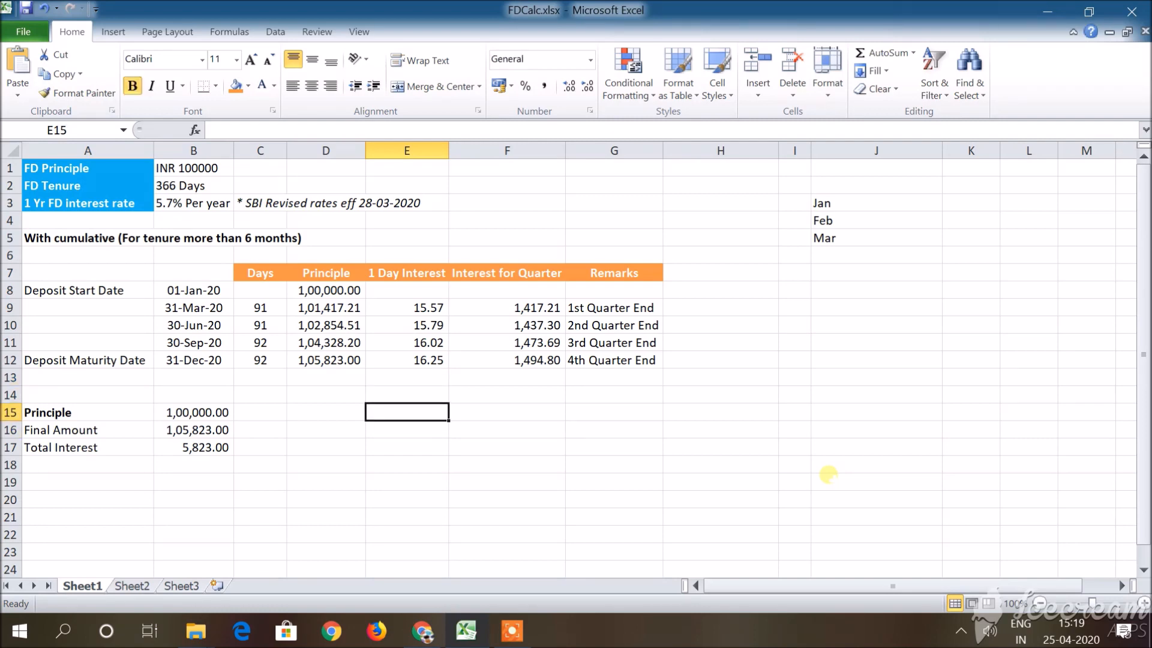